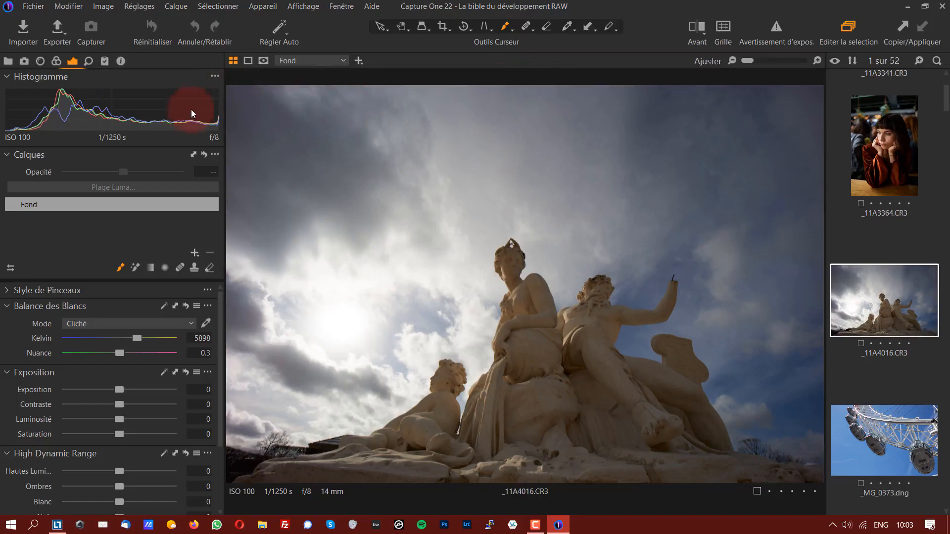
Examine the sky and the statues' edges in photo _11A4016.CR3 at 100% zoom, and return to the fitted view
{"action": "left_click", "coordinate": [379, 26]}
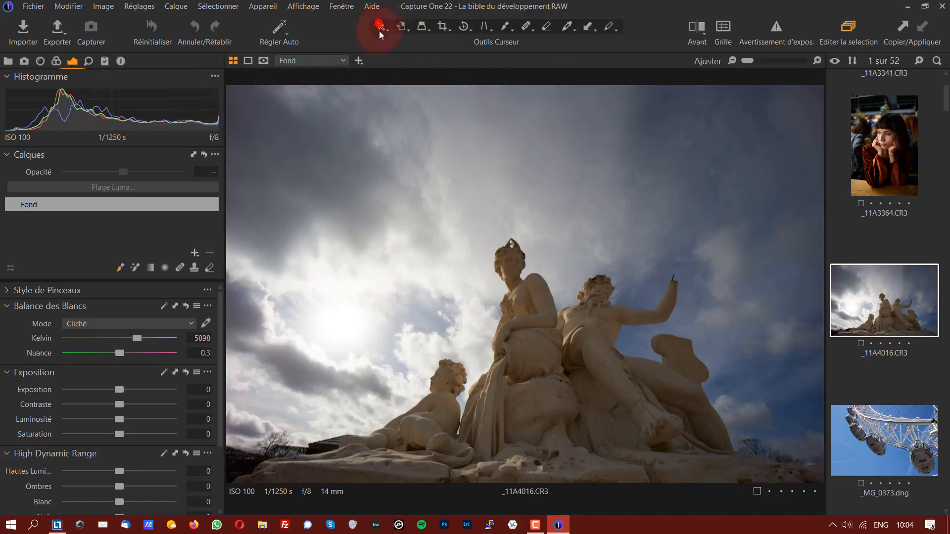
{"action": "left_click", "coordinate": [378, 177]}
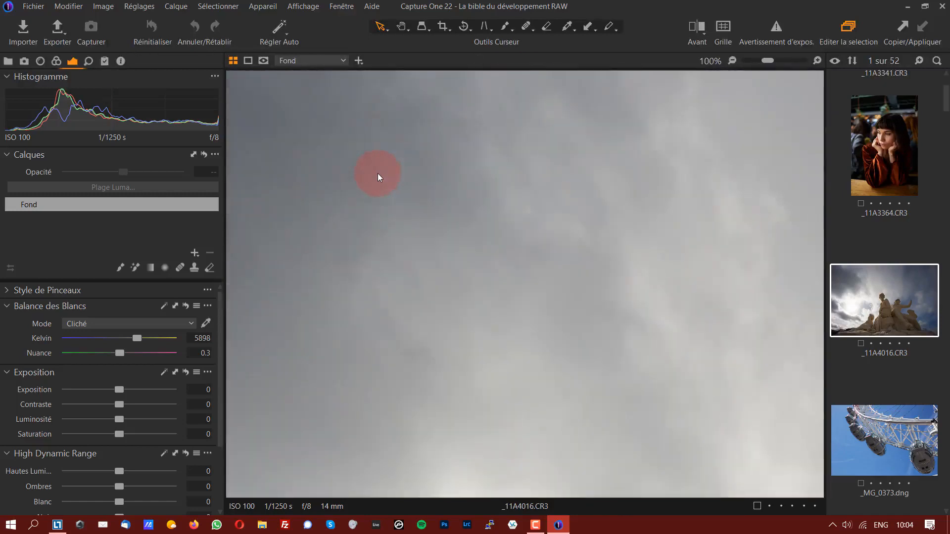
{"action": "left_click", "coordinate": [512, 266]}
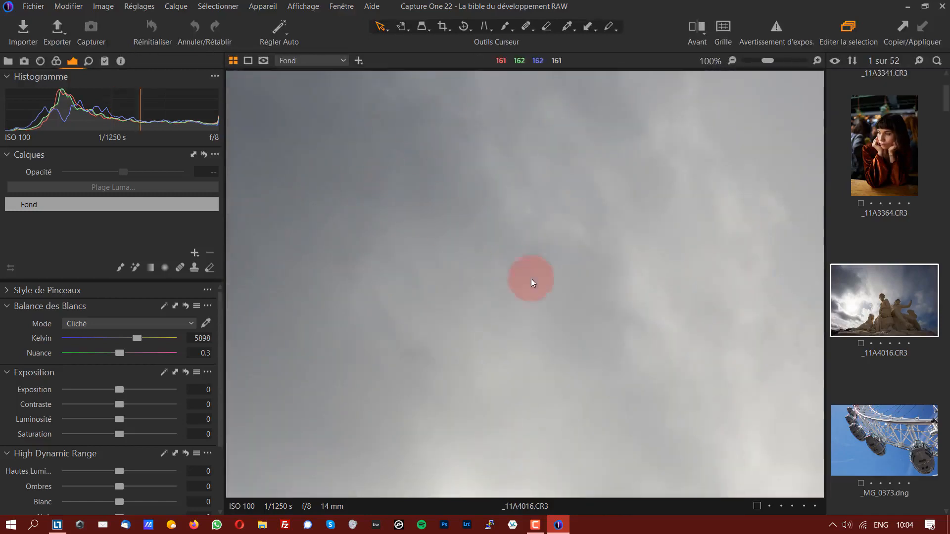
{"action": "left_click", "coordinate": [611, 340]}
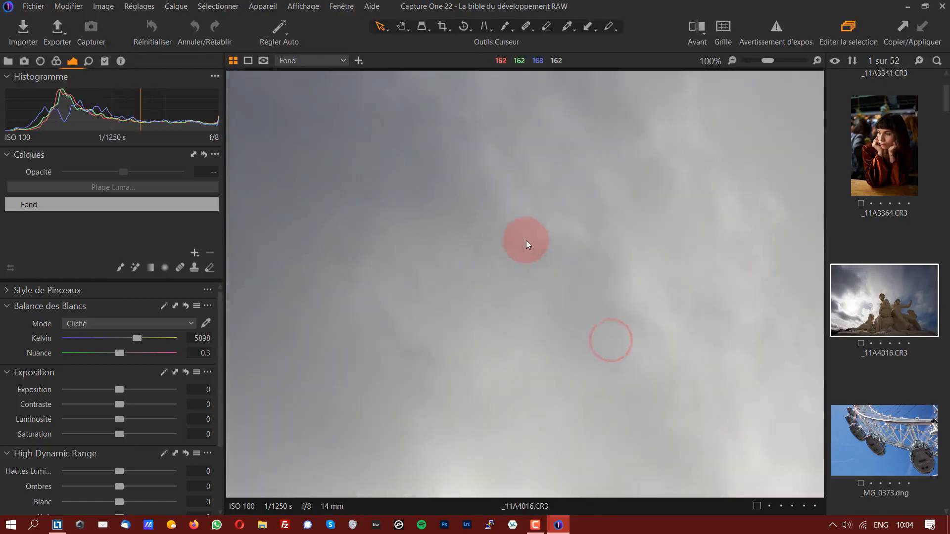
{"action": "left_click_drag", "start_coordinate": [575, 267], "coordinate": [327, 124]}
{"action": "left_click_drag", "start_coordinate": [721, 280], "coordinate": [365, 184]}
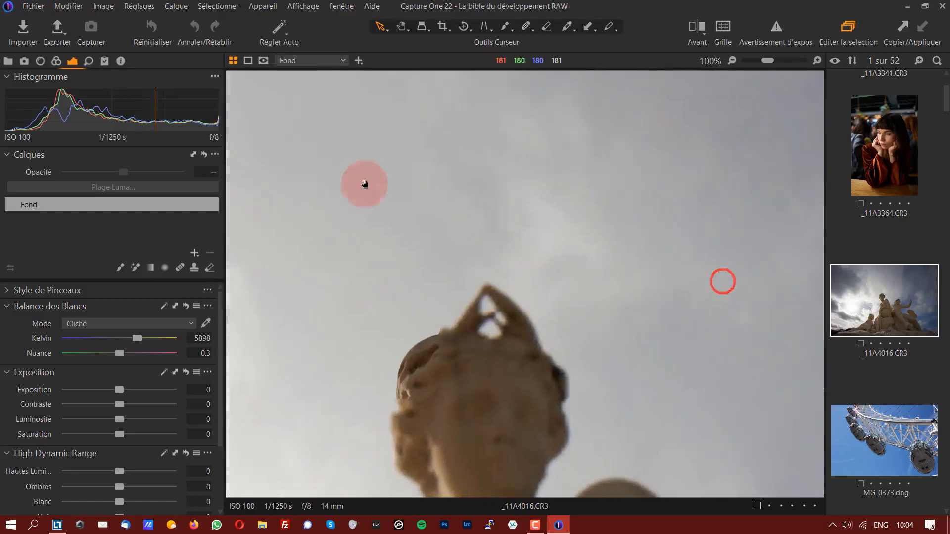
{"action": "left_click_drag", "start_coordinate": [708, 247], "coordinate": [749, 106]}
{"action": "left_click_drag", "start_coordinate": [480, 277], "coordinate": [795, 158]}
{"action": "left_click_drag", "start_coordinate": [558, 193], "coordinate": [735, 227]}
{"action": "left_click_drag", "start_coordinate": [459, 291], "coordinate": [641, 192]}
{"action": "left_click_drag", "start_coordinate": [568, 319], "coordinate": [590, 169]}
{"action": "left_click_drag", "start_coordinate": [539, 365], "coordinate": [504, 146]}
{"action": "left_click_drag", "start_coordinate": [488, 181], "coordinate": [752, 195]}
{"action": "left_click_drag", "start_coordinate": [617, 206], "coordinate": [339, 335]}
{"action": "left_click_drag", "start_coordinate": [571, 188], "coordinate": [458, 331]}
{"action": "left_click_drag", "start_coordinate": [615, 194], "coordinate": [420, 339]}
{"action": "left_click_drag", "start_coordinate": [638, 178], "coordinate": [458, 359]}
{"action": "left_click_drag", "start_coordinate": [638, 212], "coordinate": [450, 366]}
{"action": "left_click_drag", "start_coordinate": [632, 181], "coordinate": [470, 341]}
{"action": "left_click_drag", "start_coordinate": [651, 263], "coordinate": [455, 341]}
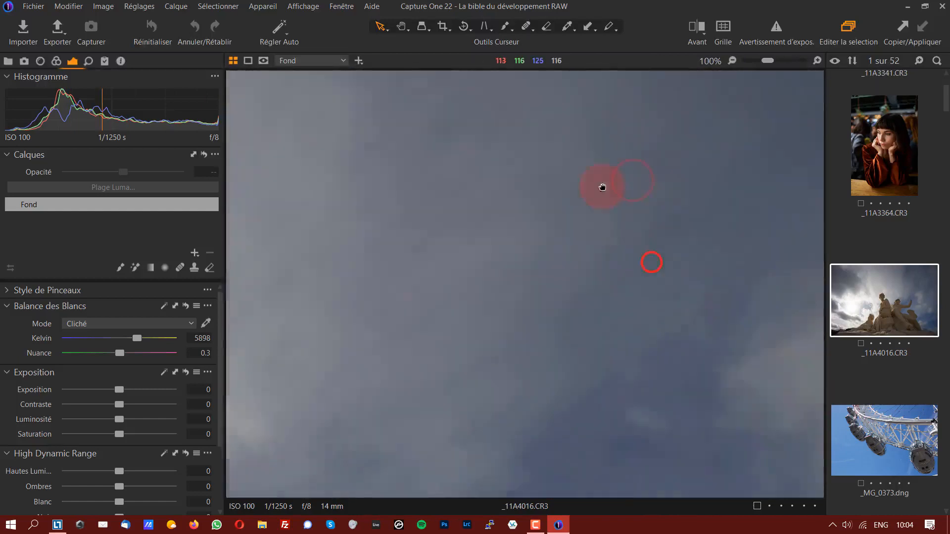
{"action": "left_click_drag", "start_coordinate": [602, 187], "coordinate": [647, 258]}
{"action": "left_click_drag", "start_coordinate": [714, 163], "coordinate": [707, 176]}
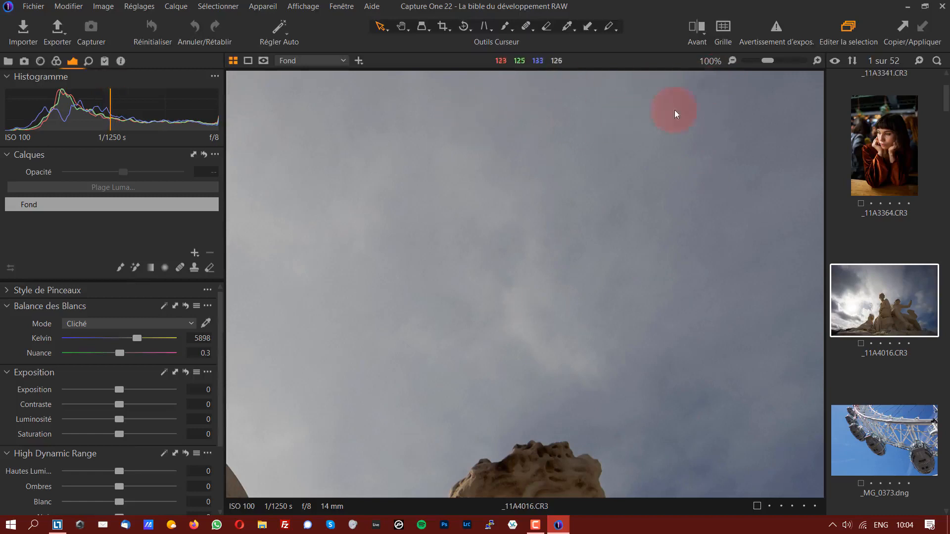
{"action": "left_click_drag", "start_coordinate": [762, 60], "coordinate": [739, 60]}
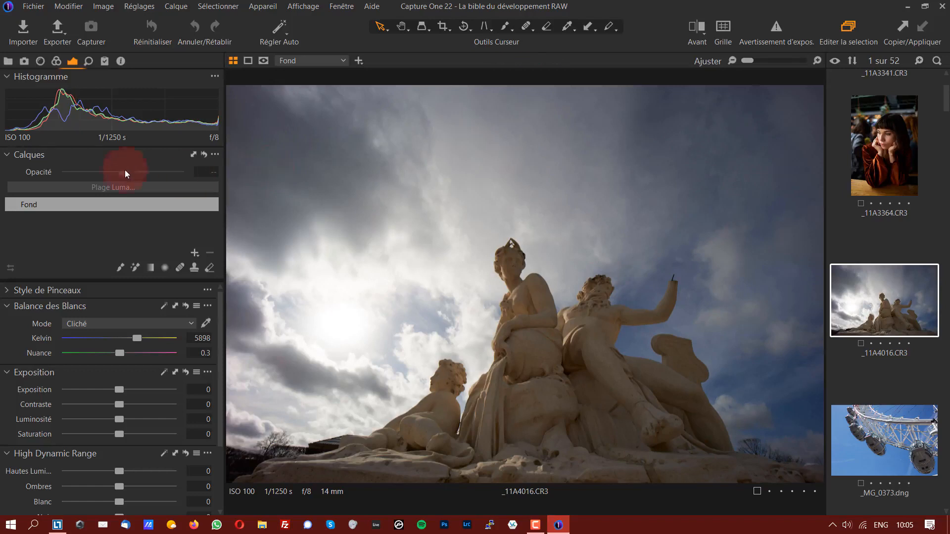
Detach the histogram as a floating window, enlarge it and place it over the photo's upper-right corner
{"action": "left_click_drag", "start_coordinate": [83, 78], "coordinate": [266, 104]}
{"action": "left_click_drag", "start_coordinate": [449, 171], "coordinate": [560, 296]}
{"action": "left_click_drag", "start_coordinate": [388, 109], "coordinate": [759, 87]}
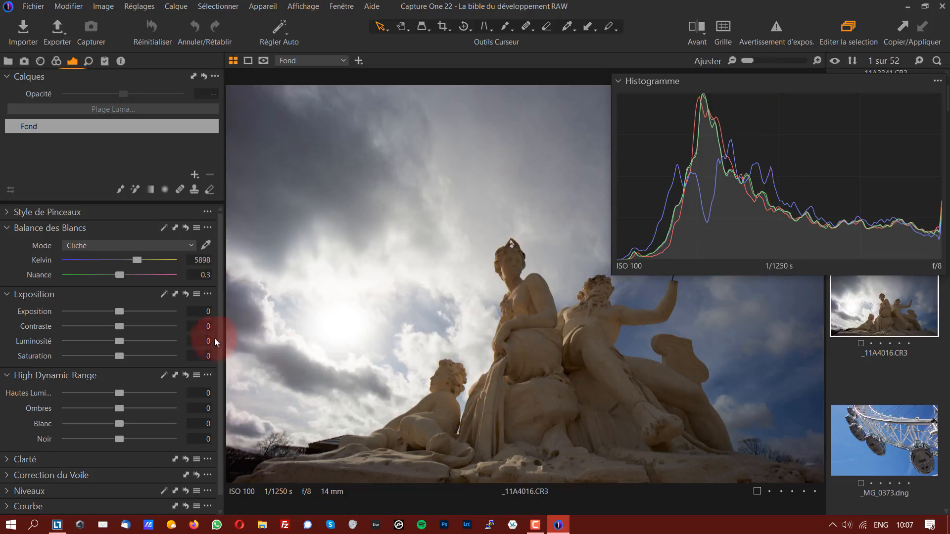
Try Hautes Lumières at -100 and Blanc at -27 on the statue photo, and reset both values
{"action": "left_click_drag", "start_coordinate": [120, 395], "coordinate": [56, 393]}
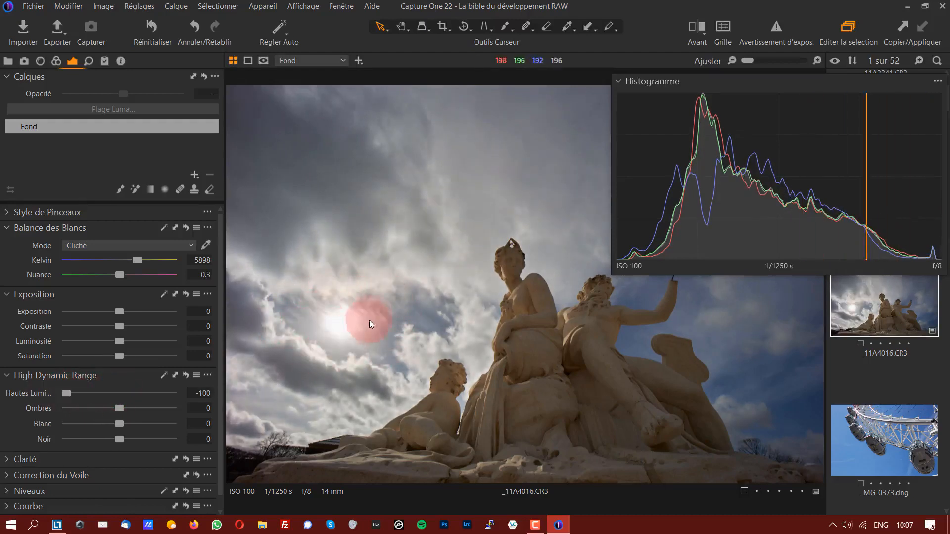
{"action": "double_click", "coordinate": [65, 392]}
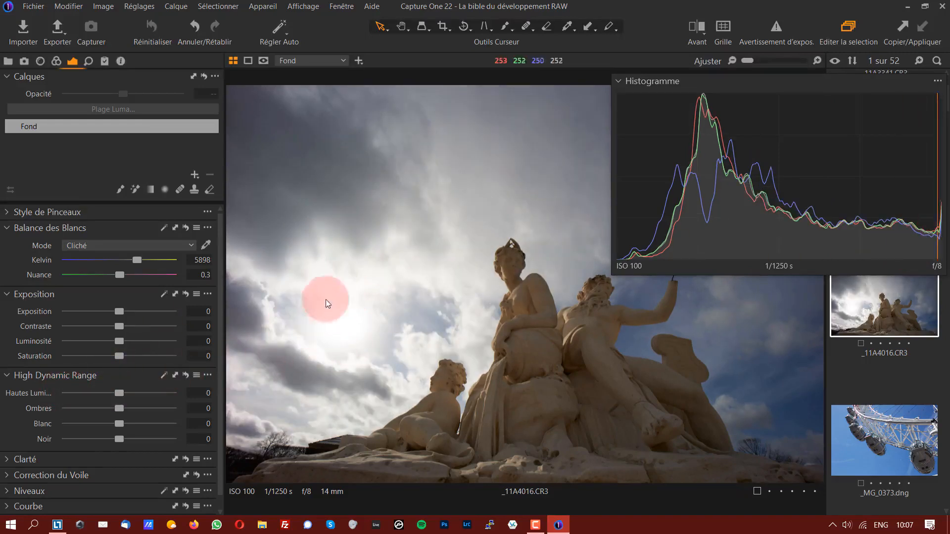
{"action": "left_click_drag", "start_coordinate": [117, 392], "coordinate": [63, 391]}
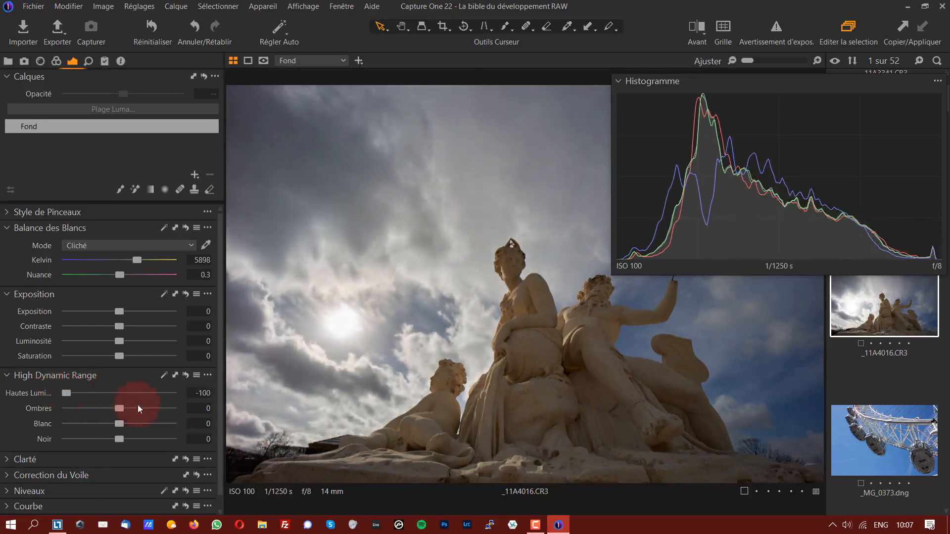
{"action": "left_click_drag", "start_coordinate": [120, 424], "coordinate": [75, 410]}
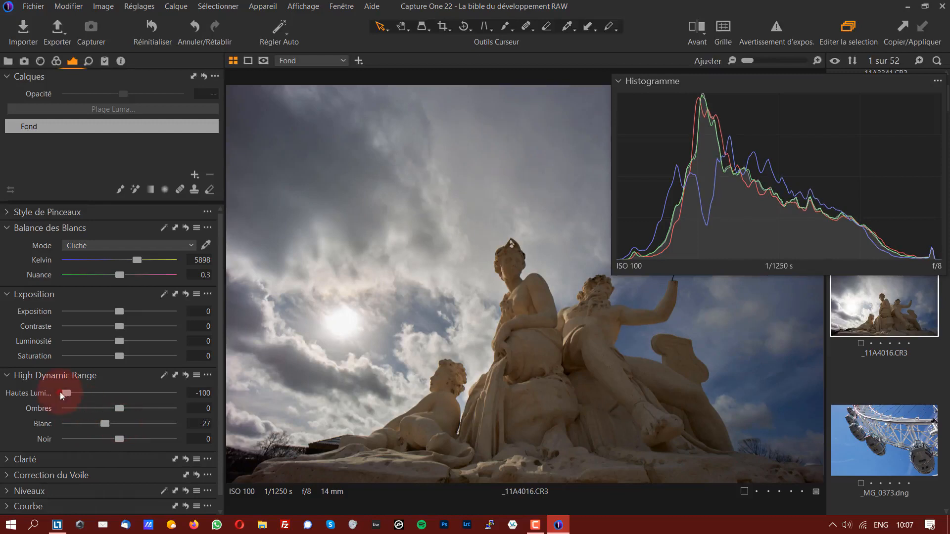
{"action": "double_click", "coordinate": [60, 392]}
{"action": "double_click", "coordinate": [102, 424]}
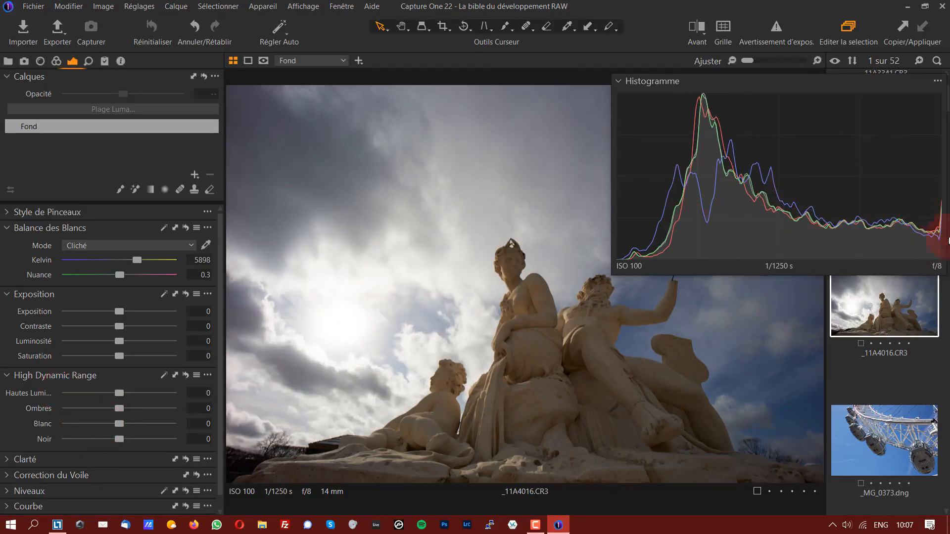
Try a lower Blanc value and Hautes Lumières at -100 separately, resetting each one after comparing it
{"action": "left_click_drag", "start_coordinate": [120, 425], "coordinate": [72, 424]}
{"action": "double_click", "coordinate": [72, 423]}
{"action": "left_click_drag", "start_coordinate": [119, 393], "coordinate": [61, 398]}
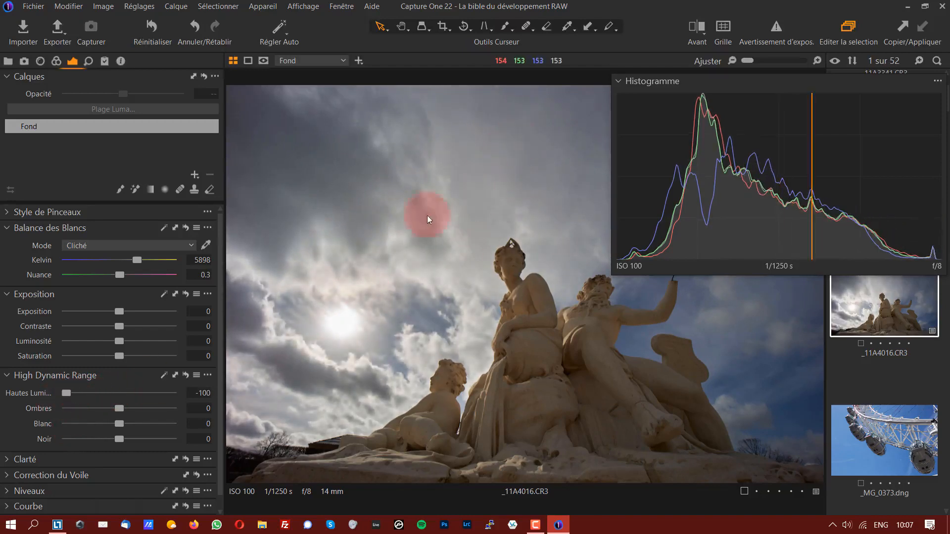
{"action": "double_click", "coordinate": [70, 392]}
{"action": "mouse_move", "coordinate": [118, 424]}
{"action": "left_mouse_down"}
{"action": "mouse_move", "coordinate": [88, 424]}
{"action": "mouse_move", "coordinate": [118, 424]}
{"action": "left_mouse_up"}
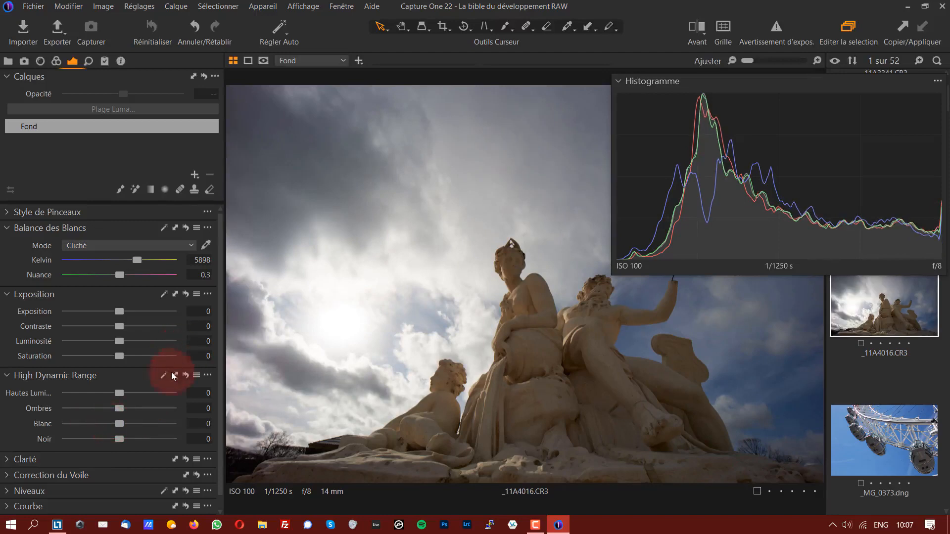
Try Blanc at 100 and at 96, checking the clipped sky with the exposure warning and switching the warning off
{"action": "left_click_drag", "start_coordinate": [119, 425], "coordinate": [179, 417]}
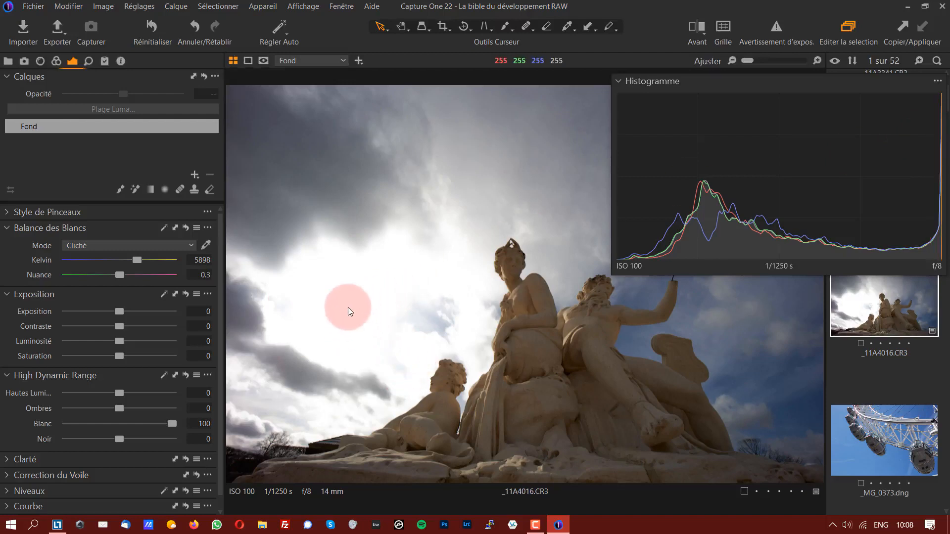
{"action": "left_click", "coordinate": [779, 25]}
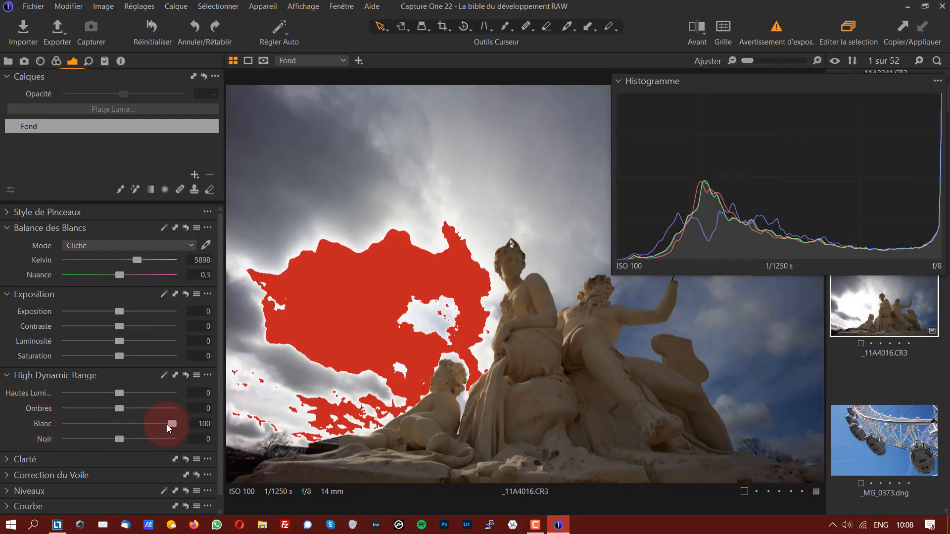
{"action": "double_click", "coordinate": [168, 425]}
{"action": "left_click_drag", "start_coordinate": [119, 424], "coordinate": [170, 425]}
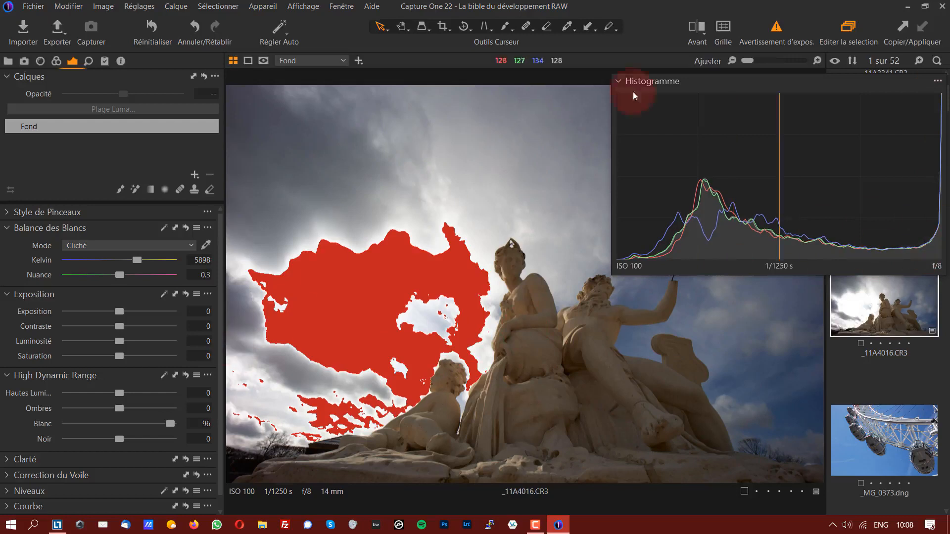
{"action": "left_click", "coordinate": [776, 28]}
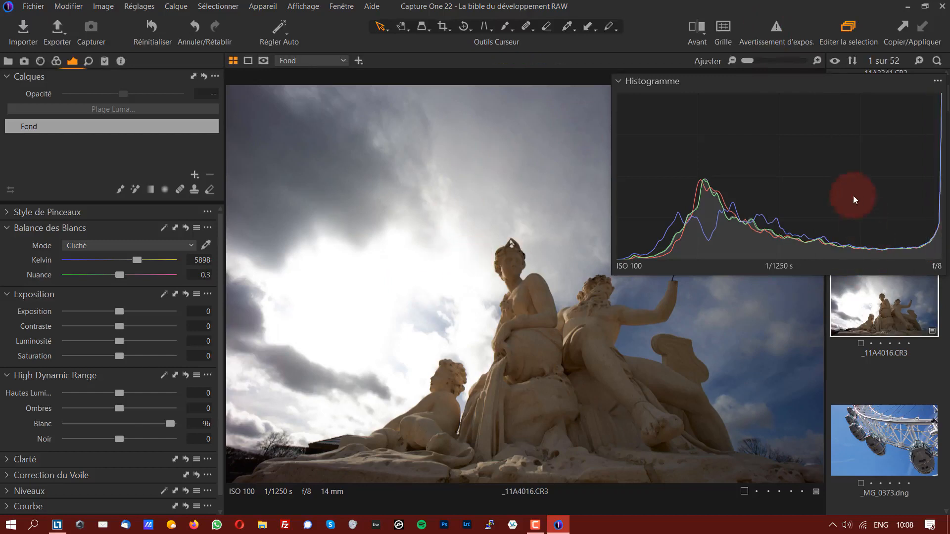
Enlarge the histogram to cover the photo and compare Blanc at -1 with Blanc and Hautes Lumières both at 100
{"action": "left_click_drag", "start_coordinate": [747, 124], "coordinate": [374, 99]}
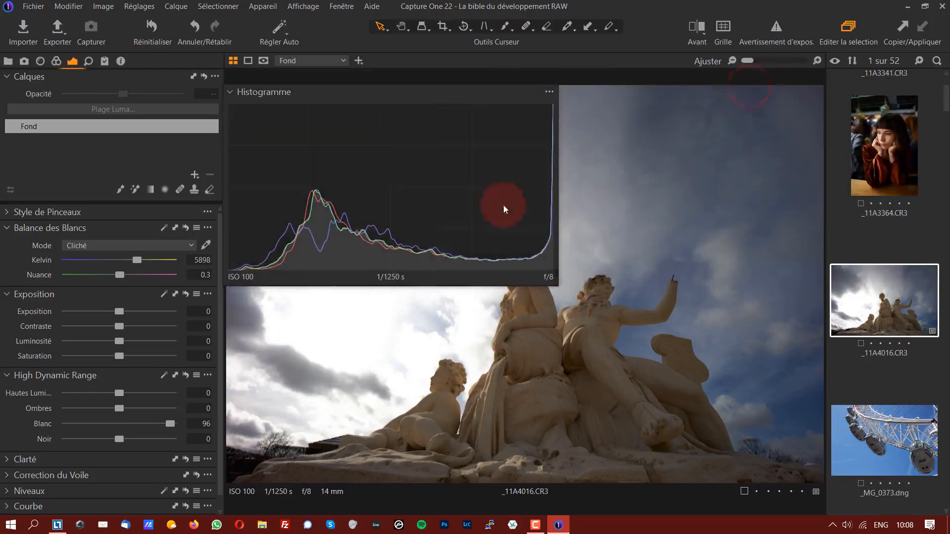
{"action": "left_click_drag", "start_coordinate": [555, 283], "coordinate": [767, 474]}
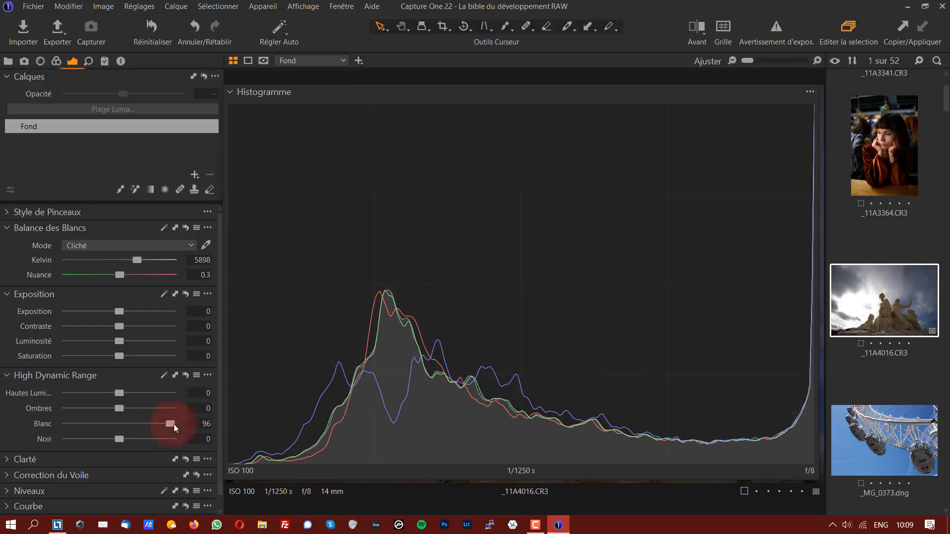
{"action": "left_click_drag", "start_coordinate": [168, 422], "coordinate": [118, 421]}
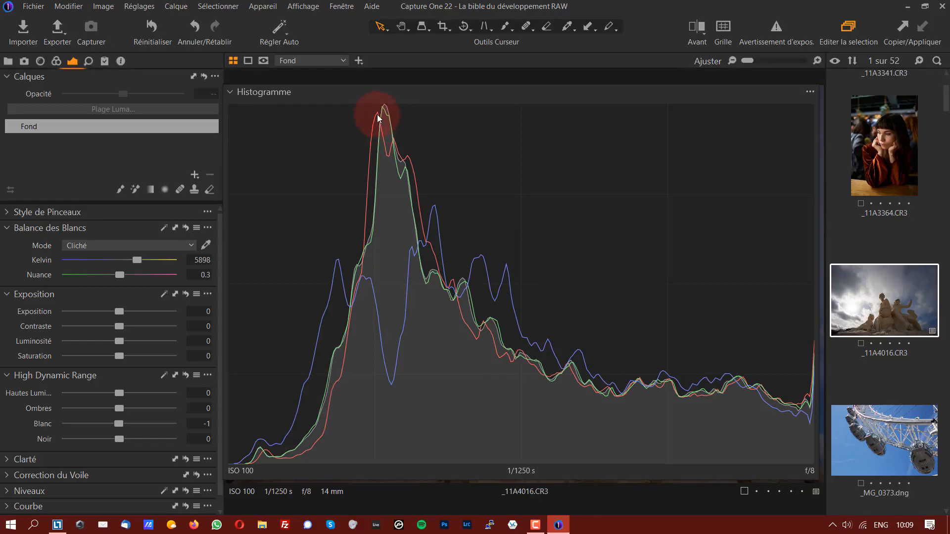
{"action": "left_click_drag", "start_coordinate": [117, 424], "coordinate": [174, 423]}
{"action": "left_click_drag", "start_coordinate": [119, 393], "coordinate": [184, 393]}
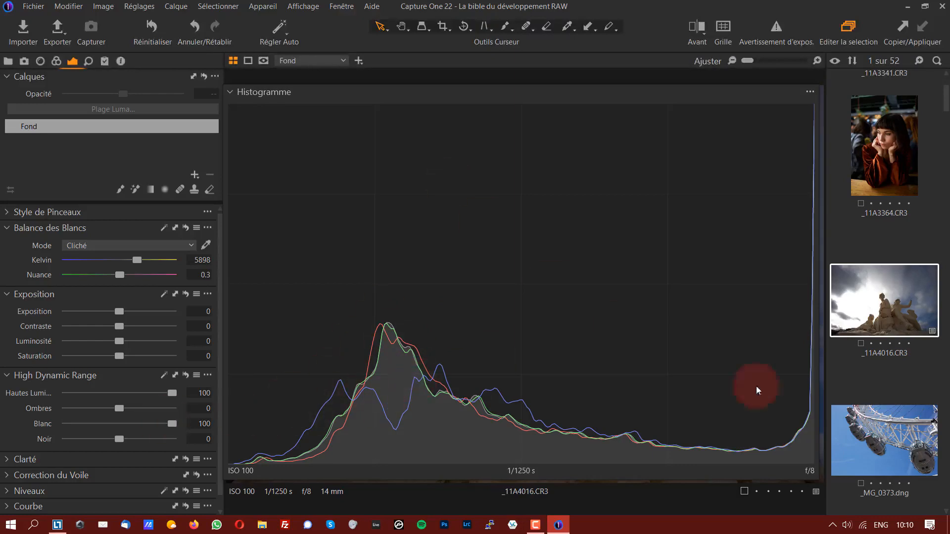
Shrink the histogram window, move it back over the photo's upper-right corner, and reset Hautes Lumières and Blanc
{"action": "left_click_drag", "start_coordinate": [817, 479], "coordinate": [543, 323]}
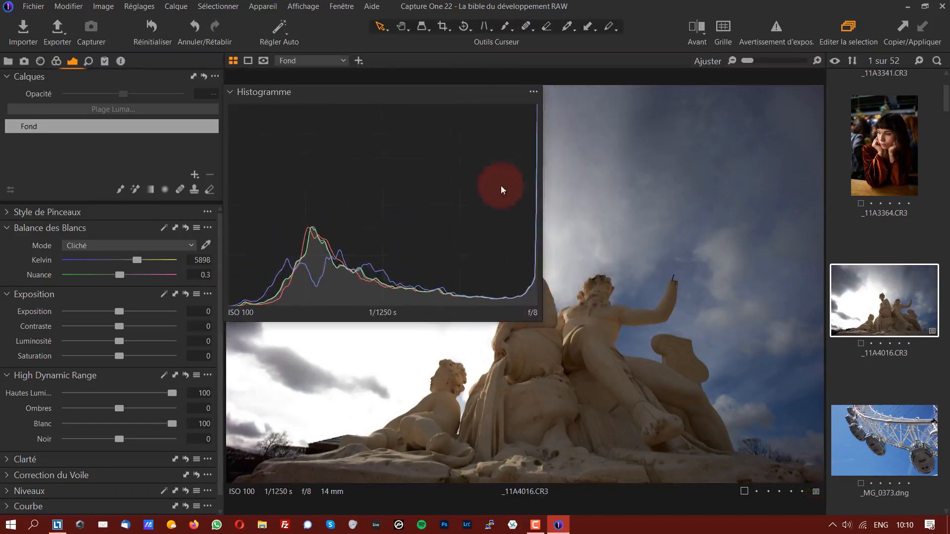
{"action": "left_click_drag", "start_coordinate": [455, 90], "coordinate": [842, 79]}
{"action": "double_click", "coordinate": [172, 396]}
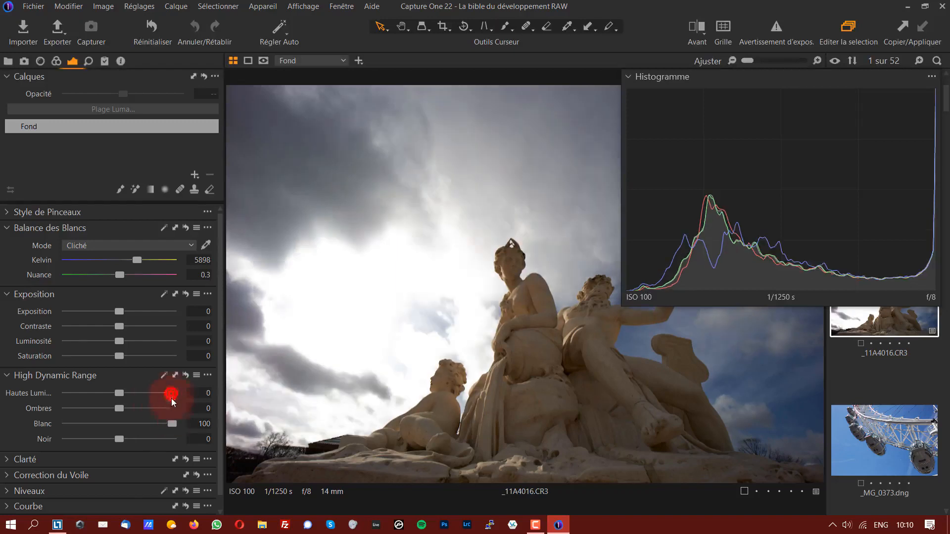
{"action": "double_click", "coordinate": [171, 424]}
{"action": "left_click", "coordinate": [375, 367]}
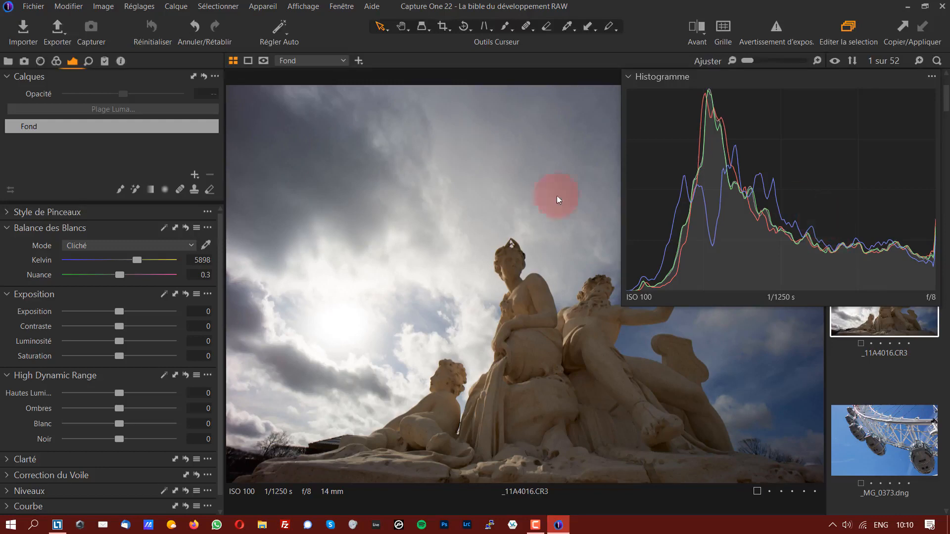
Try Contraste at 29 with the Noir & Blanc conversion on and off, and reset the contrast
{"action": "left_click_drag", "start_coordinate": [122, 327], "coordinate": [150, 328]}
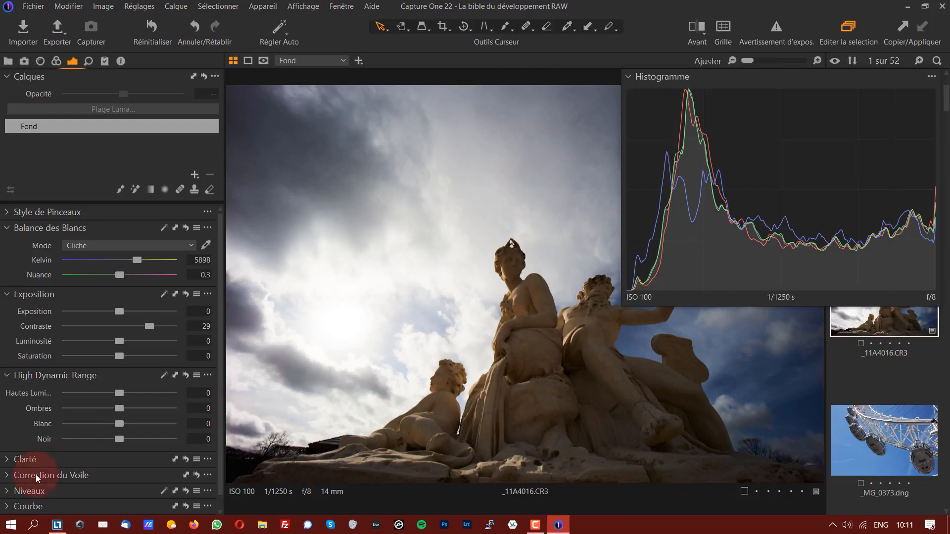
{"action": "left_click", "coordinate": [56, 60]}
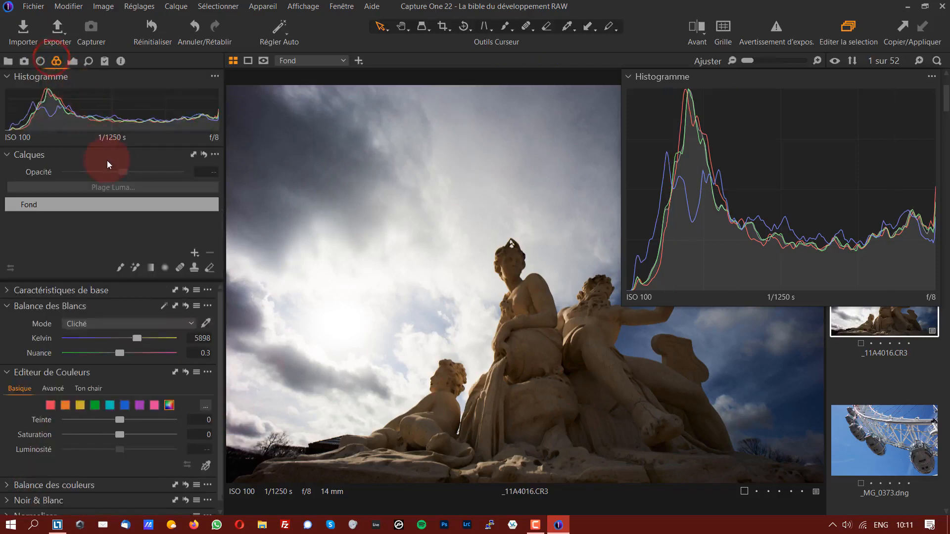
{"action": "left_click", "coordinate": [13, 499]}
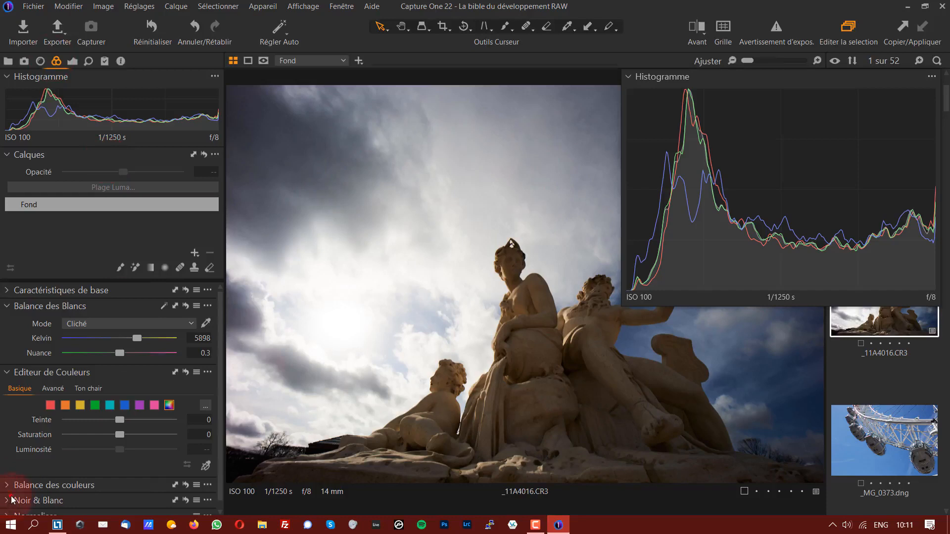
{"action": "left_click", "coordinate": [75, 419]}
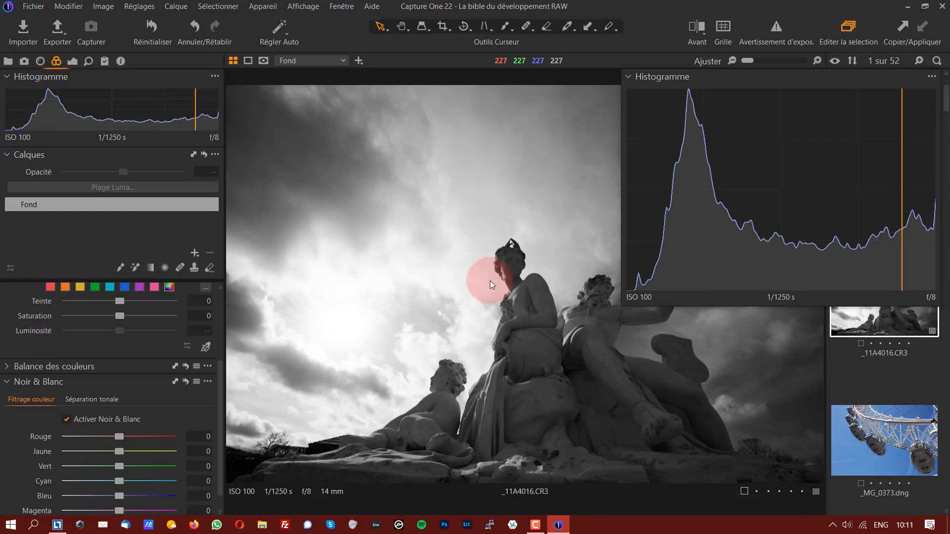
{"action": "left_click", "coordinate": [121, 419]}
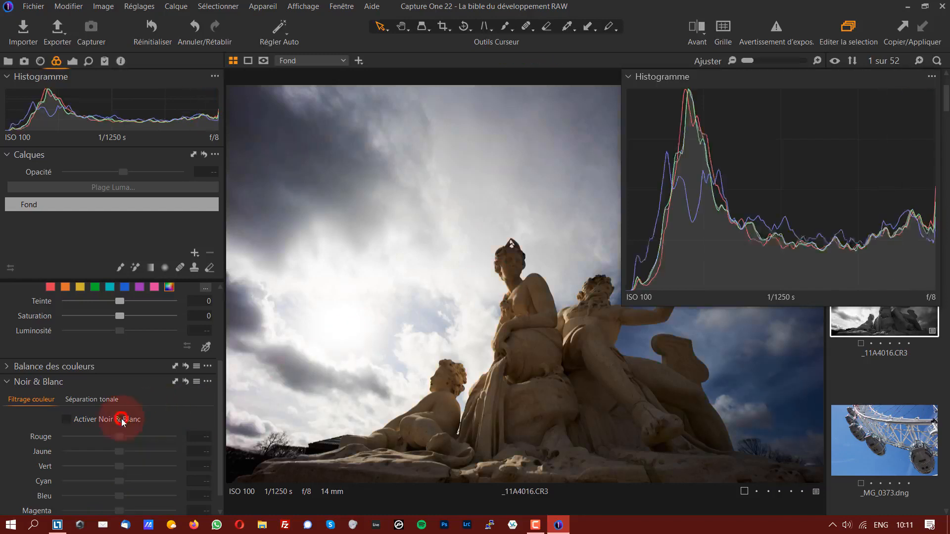
{"action": "left_click", "coordinate": [73, 60]}
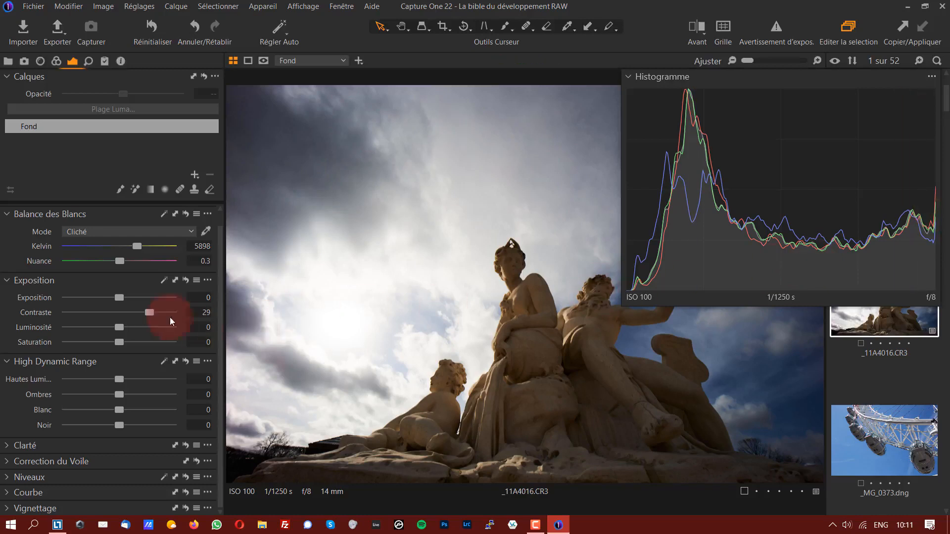
{"action": "double_click", "coordinate": [147, 313]}
Open _MG_2832.CR2 and examine its histogram over the photo's upper-right corner, temporarily enlarging it to cover the portrait
{"action": "left_click_drag", "start_coordinate": [769, 80], "coordinate": [578, 102]}
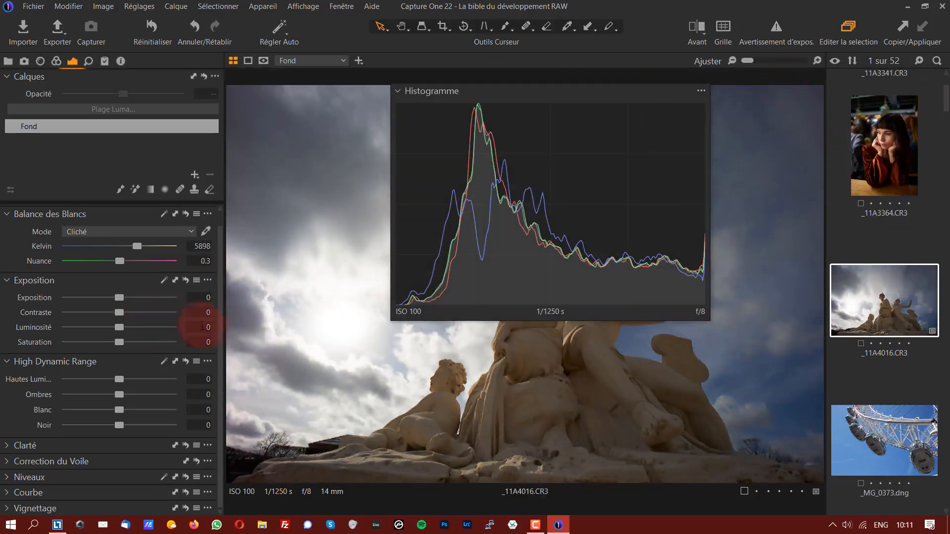
{"action": "left_click_drag", "start_coordinate": [936, 112], "coordinate": [947, 168]}
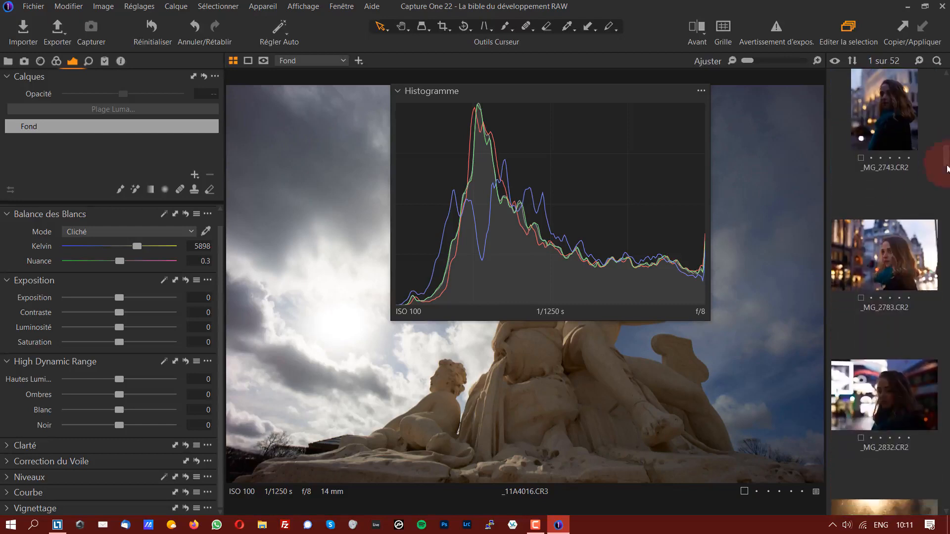
{"action": "left_click", "coordinate": [884, 403]}
{"action": "left_click_drag", "start_coordinate": [546, 103], "coordinate": [706, 82]}
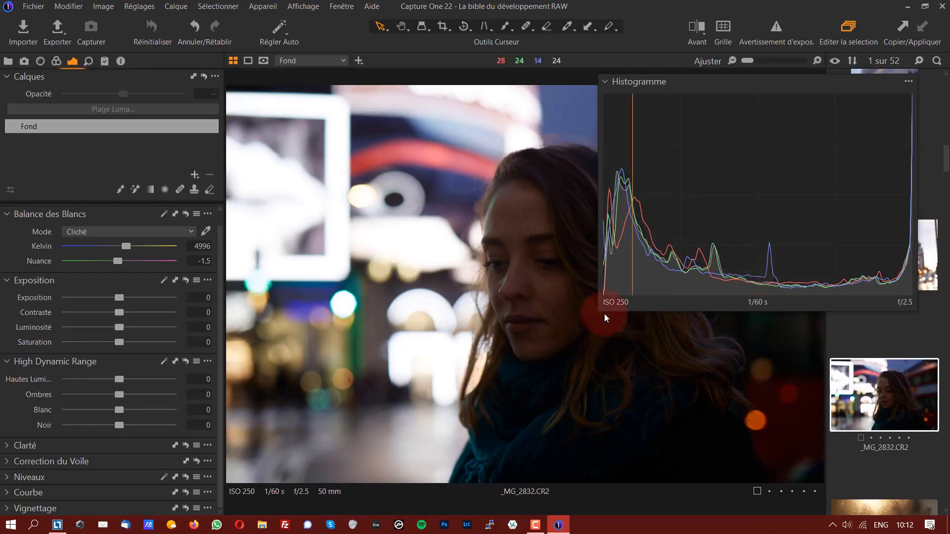
{"action": "left_click_drag", "start_coordinate": [600, 310], "coordinate": [238, 492]}
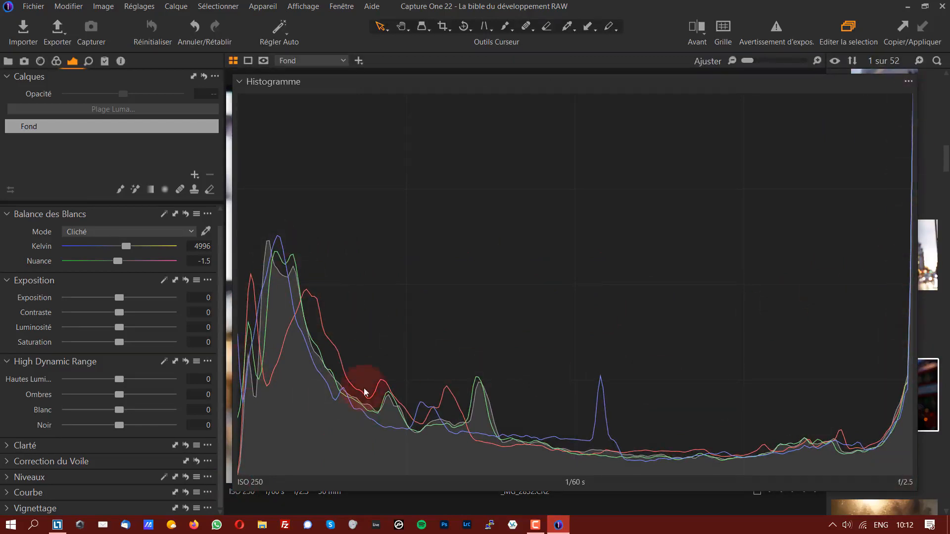
{"action": "left_click_drag", "start_coordinate": [232, 495], "coordinate": [631, 271]}
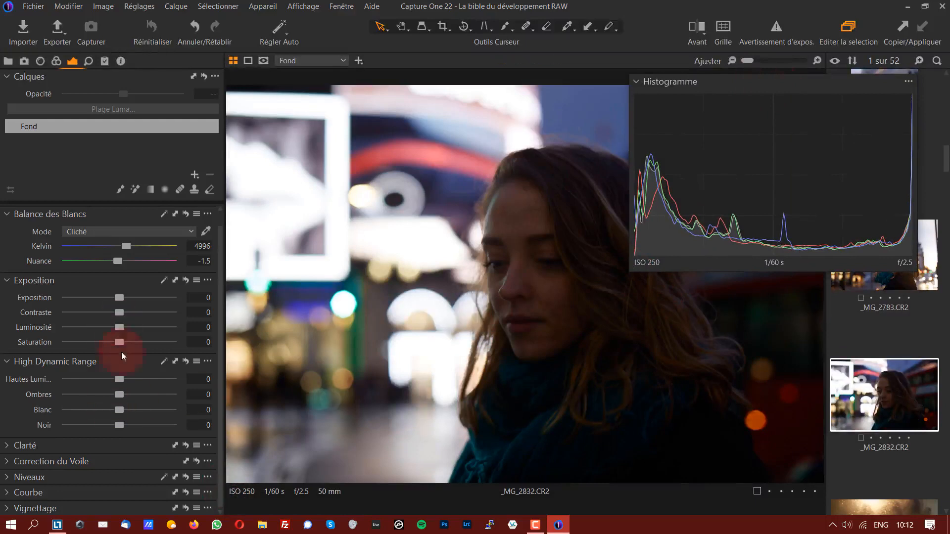
Set Ombres to 18 and Blanc to -14 on the portrait to open up the dark areas
{"action": "left_click_drag", "start_coordinate": [121, 395], "coordinate": [131, 395]}
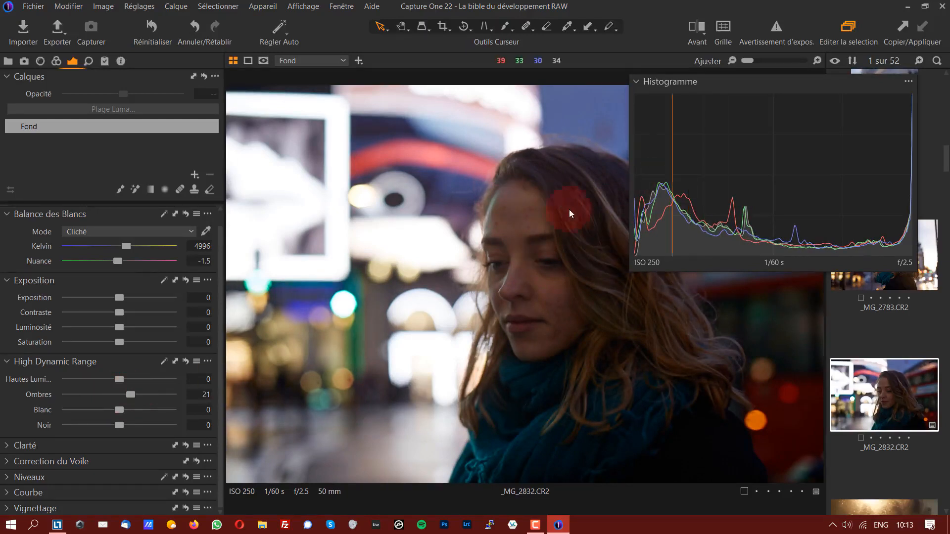
{"action": "left_click_drag", "start_coordinate": [134, 394], "coordinate": [109, 411]}
{"action": "left_click_drag", "start_coordinate": [108, 411], "coordinate": [108, 411]}
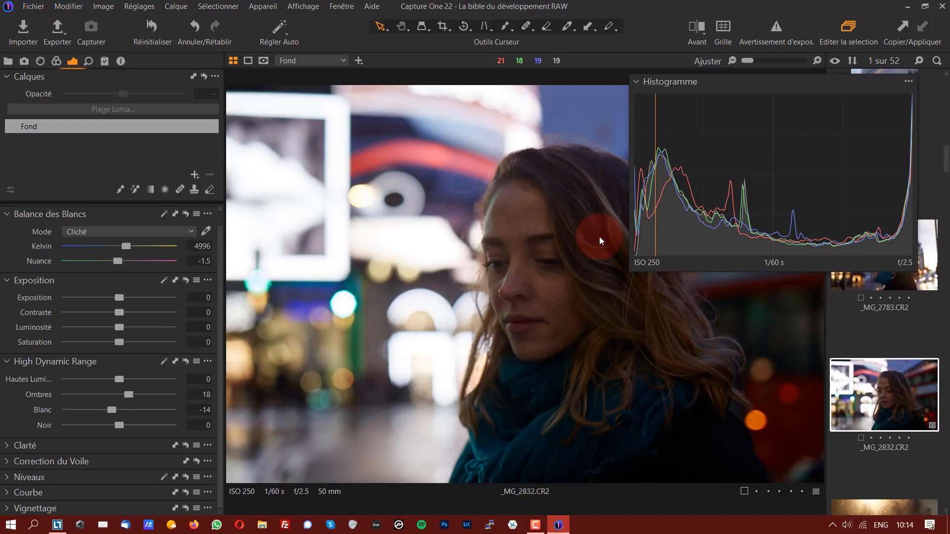
Shrink the histogram window slightly over the portrait and examine its midtones and highlights
{"action": "mouse_move", "coordinate": [631, 273]}
{"action": "left_mouse_down"}
{"action": "mouse_move", "coordinate": [638, 228]}
{"action": "mouse_move", "coordinate": [654, 244]}
{"action": "left_mouse_up"}
{"action": "left_click", "coordinate": [757, 174]}
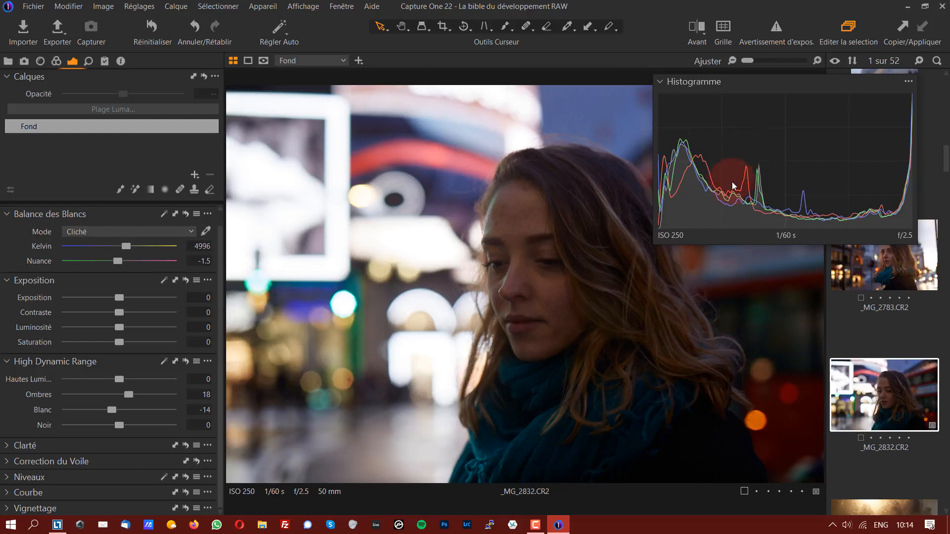
{"action": "left_click", "coordinate": [872, 162]}
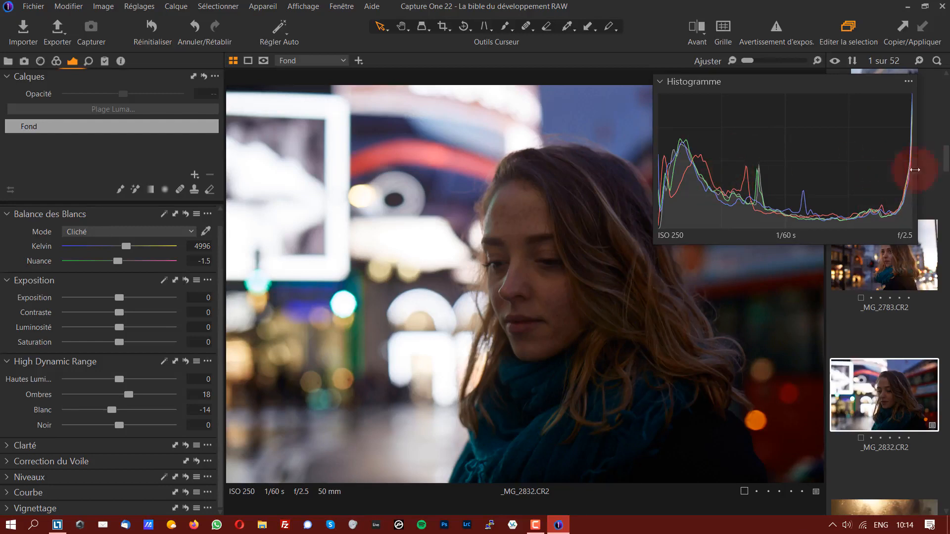
Open the dark landscape _MG_8655.dng and collapse the floating histogram to its title bar
{"action": "left_click_drag", "start_coordinate": [942, 165], "coordinate": [948, 493]}
{"action": "left_click", "coordinate": [898, 411]}
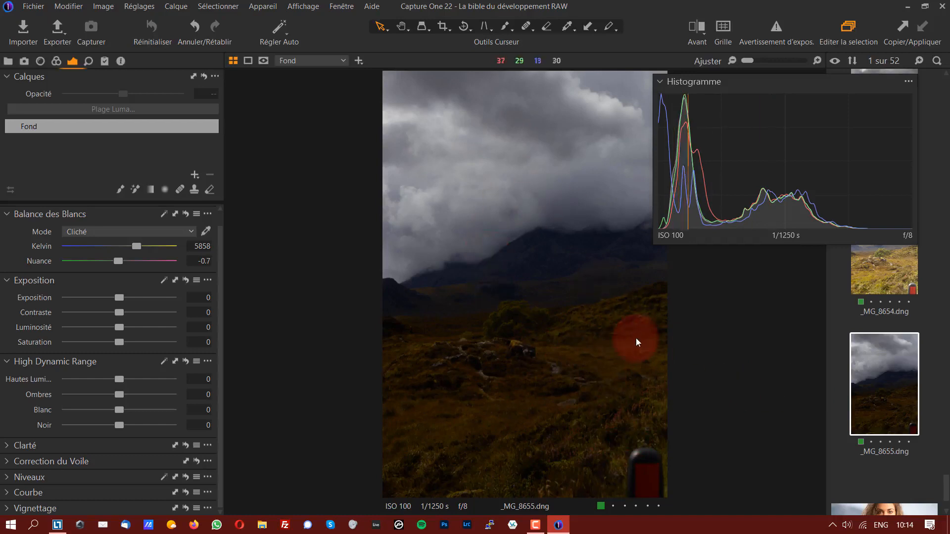
{"action": "left_click", "coordinate": [660, 83]}
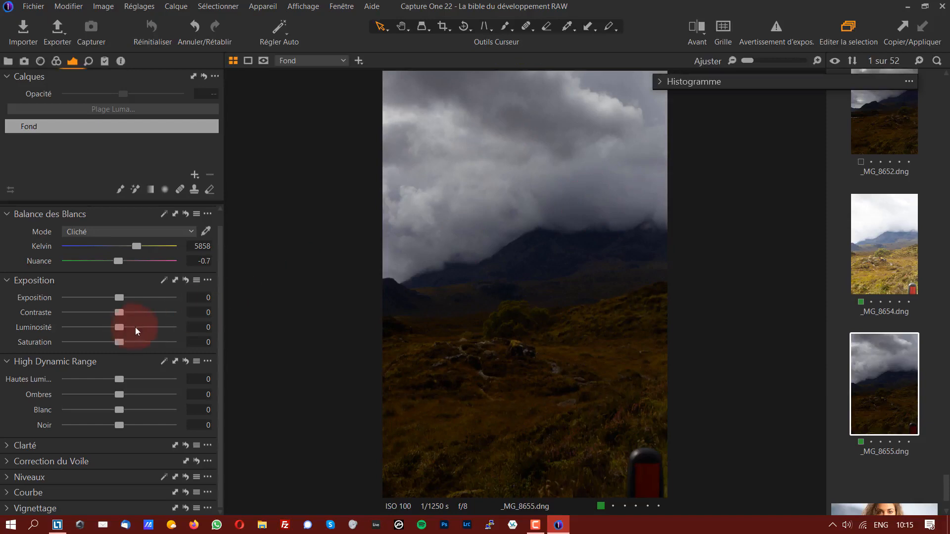
Brighten the dark landscape with Exposition at 0.19, Contraste at 5, Hautes Lumières at -100 and Ombres at 64
{"action": "left_click_drag", "start_coordinate": [119, 395], "coordinate": [123, 397]}
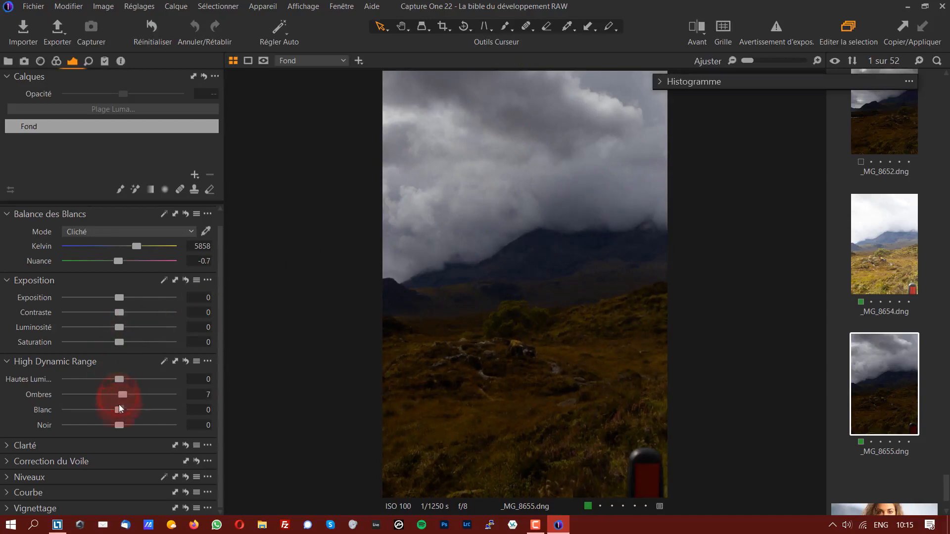
{"action": "left_click", "coordinate": [123, 310]}
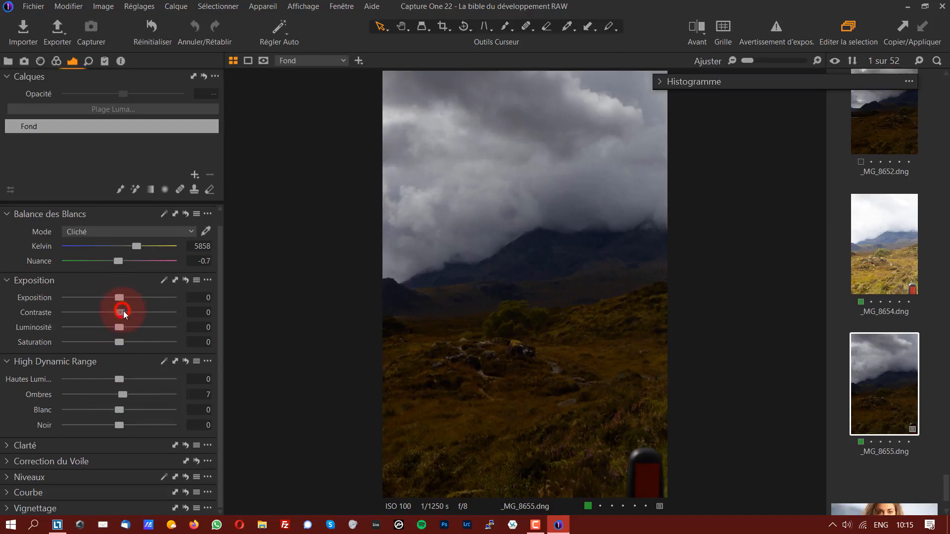
{"action": "left_click", "coordinate": [123, 297]}
{"action": "left_click_drag", "start_coordinate": [123, 296], "coordinate": [125, 298]}
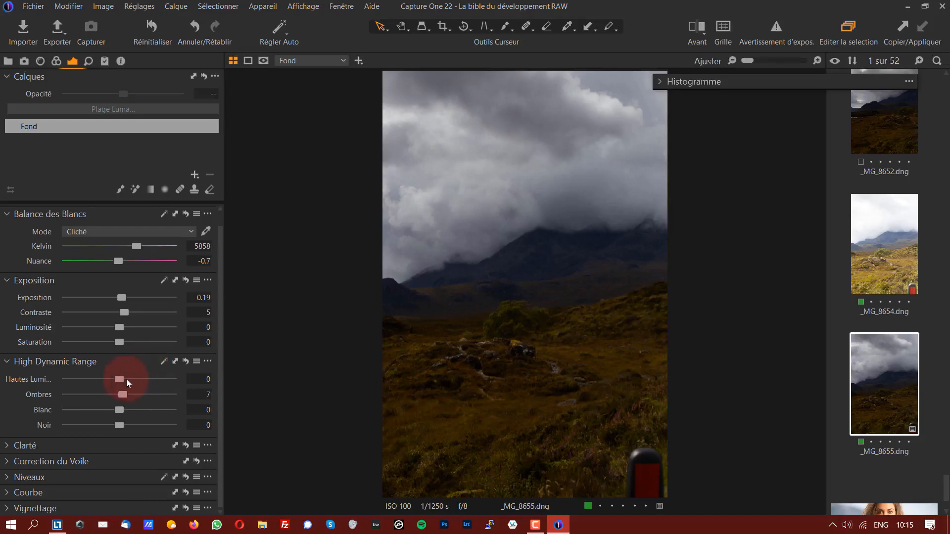
{"action": "left_click_drag", "start_coordinate": [120, 398], "coordinate": [57, 383]}
{"action": "left_click_drag", "start_coordinate": [167, 395], "coordinate": [153, 394]}
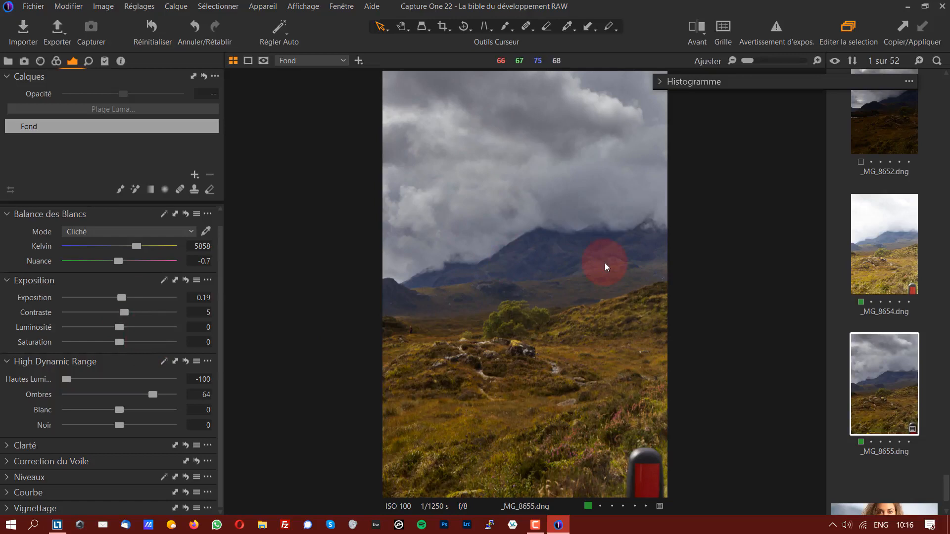
Compare the landscape before and after the edits by sweeping the split divider across it, and close the comparison
{"action": "left_click", "coordinate": [697, 27]}
{"action": "left_click_drag", "start_coordinate": [526, 282], "coordinate": [684, 283]}
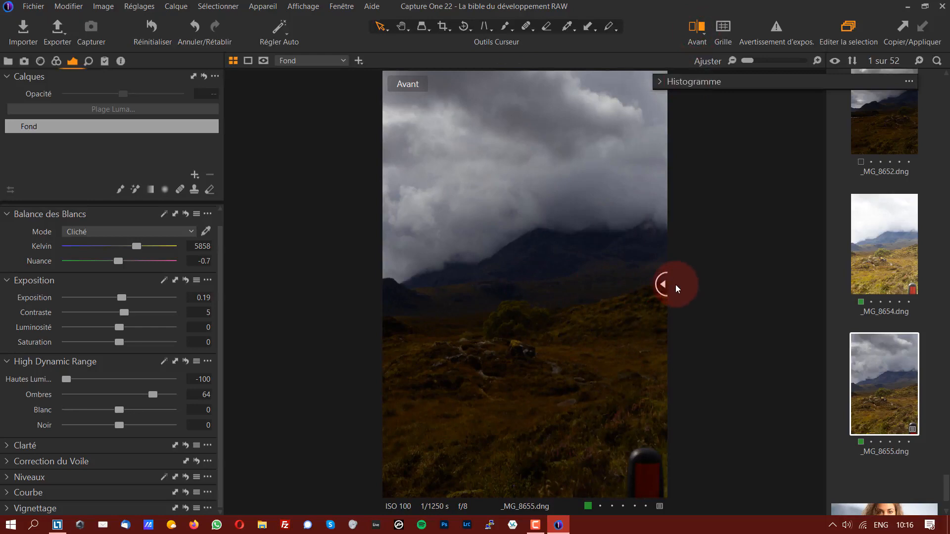
{"action": "left_click_drag", "start_coordinate": [675, 284], "coordinate": [659, 285]}
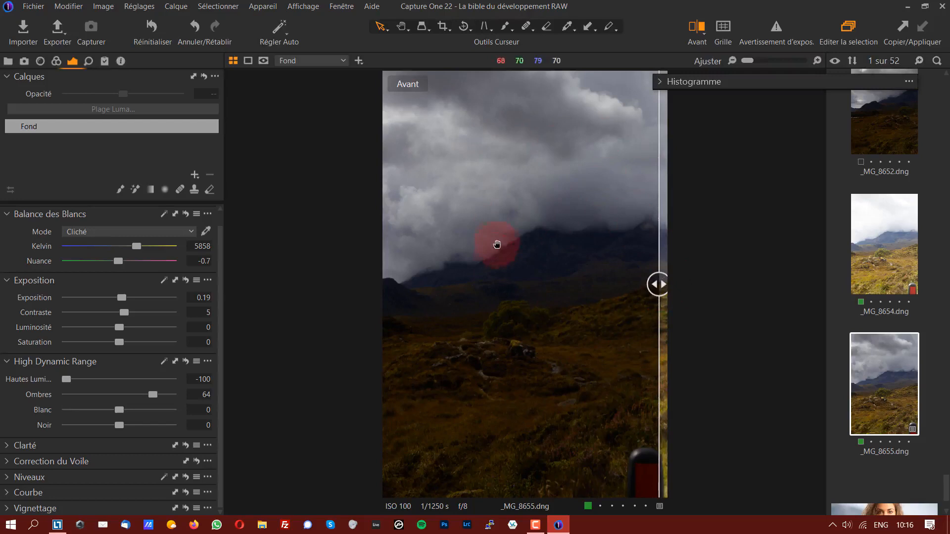
{"action": "left_click_drag", "start_coordinate": [663, 286], "coordinate": [553, 285]}
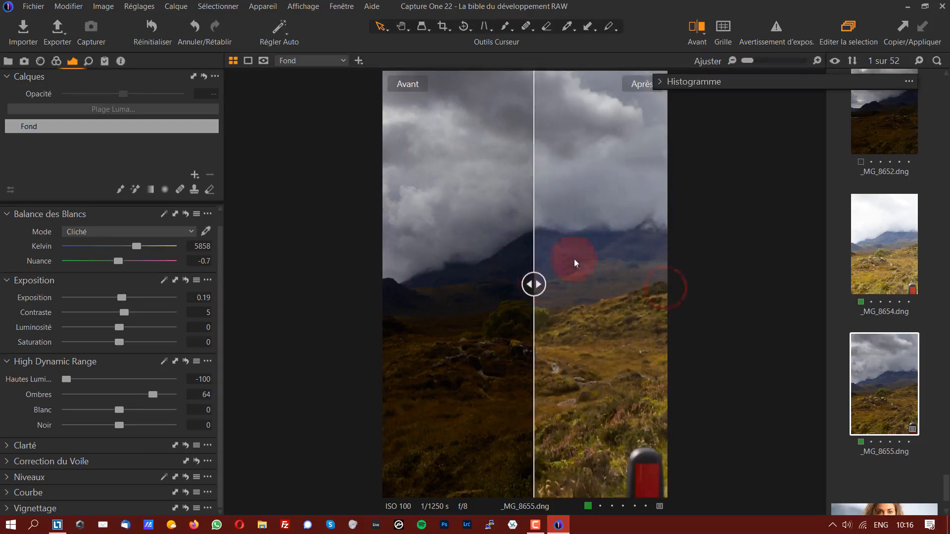
{"action": "left_click", "coordinate": [699, 29]}
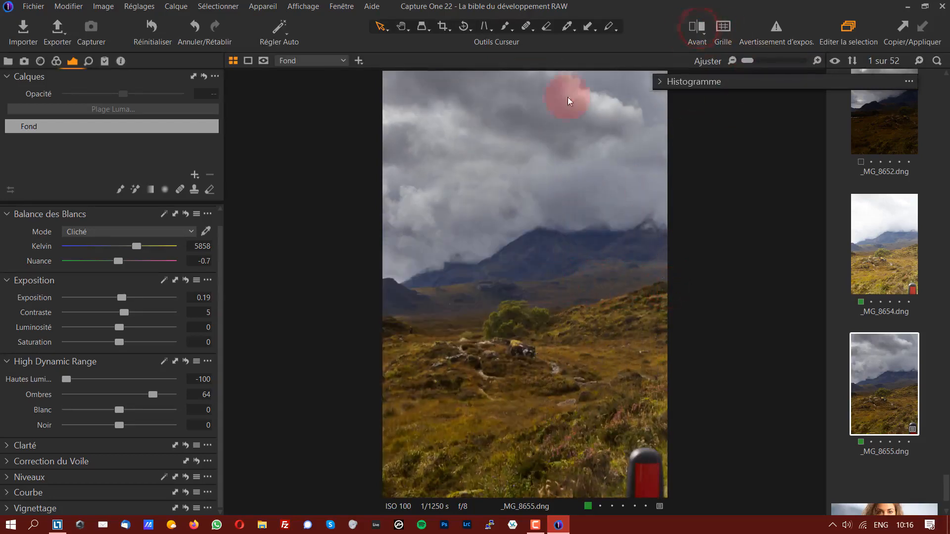
Reset Hautes Lumières, Ombres and Contraste on the dark landscape
{"action": "double_click", "coordinate": [67, 380]}
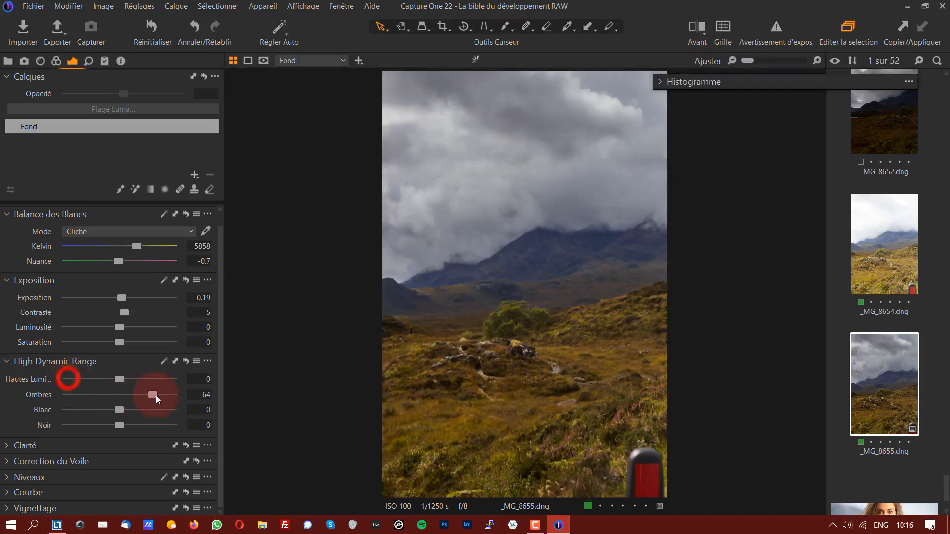
{"action": "double_click", "coordinate": [154, 394]}
{"action": "double_click", "coordinate": [121, 312]}
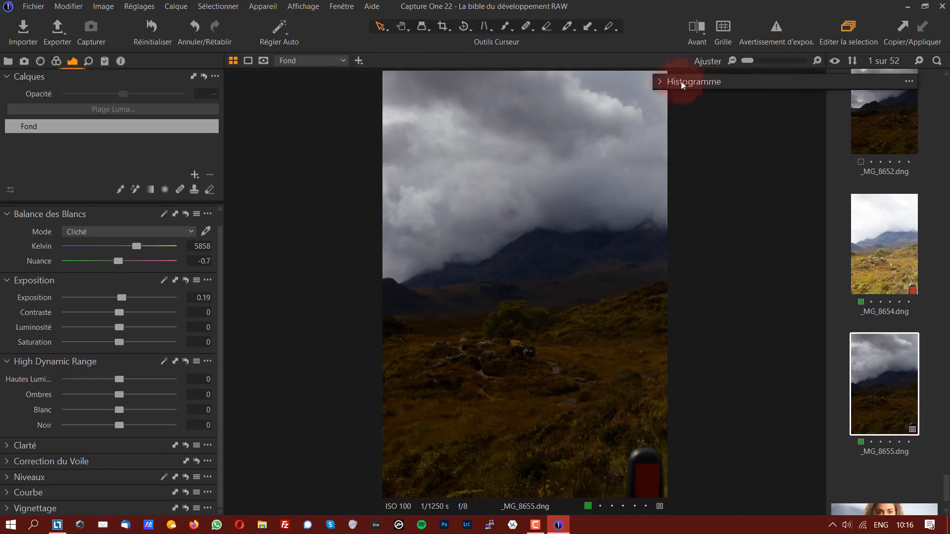
Expand the histogram, open the bright landscape _MG_8654.dng and move the histogram clear of its sky
{"action": "left_click", "coordinate": [660, 83]}
{"action": "left_click_drag", "start_coordinate": [711, 82], "coordinate": [598, 80]}
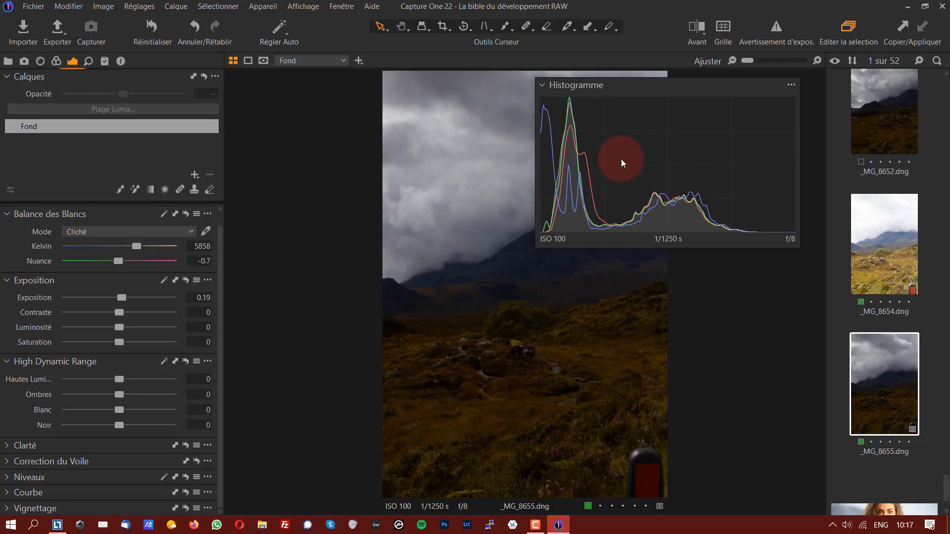
{"action": "left_click", "coordinate": [867, 260]}
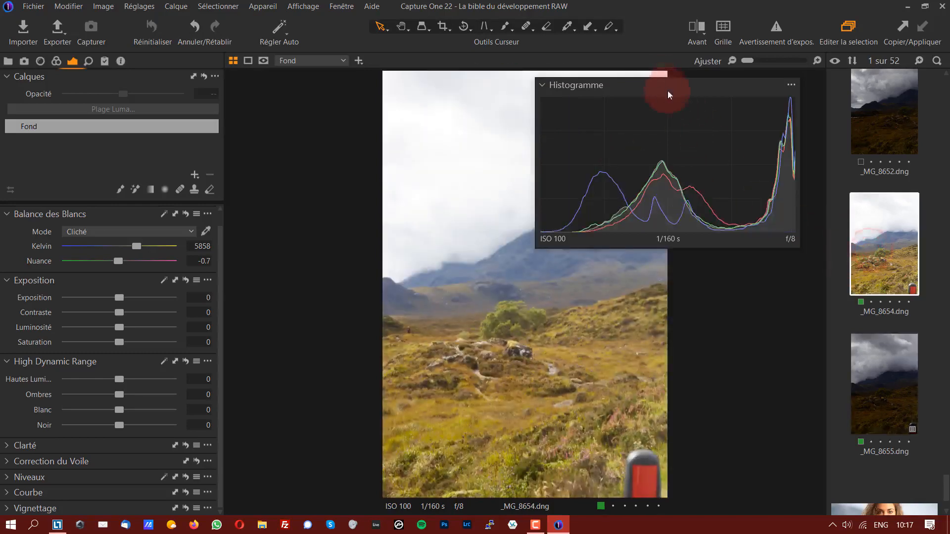
{"action": "left_click_drag", "start_coordinate": [668, 94], "coordinate": [783, 242]}
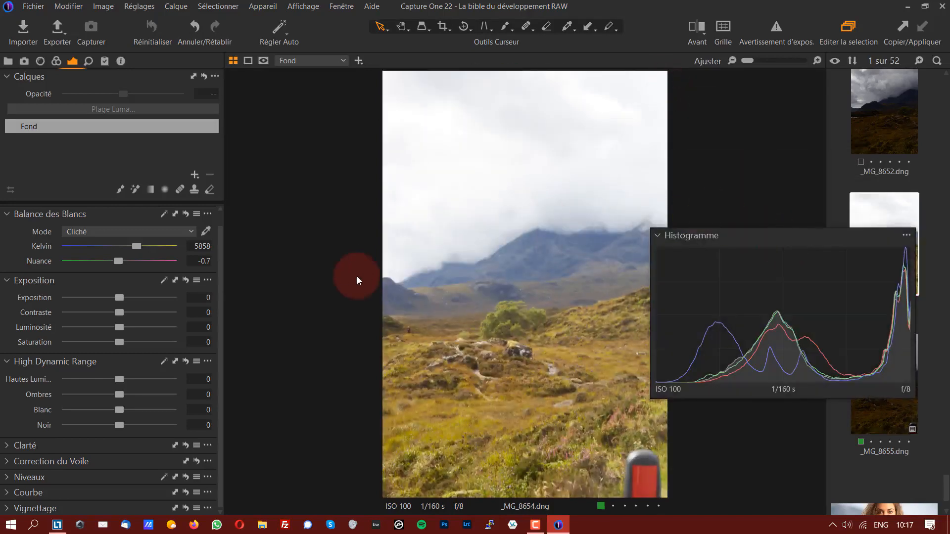
Recover the bright sky by setting Hautes Lumières to -88 and Blanc to -33
{"action": "left_click_drag", "start_coordinate": [119, 386], "coordinate": [74, 383]}
{"action": "left_click", "coordinate": [118, 377]}
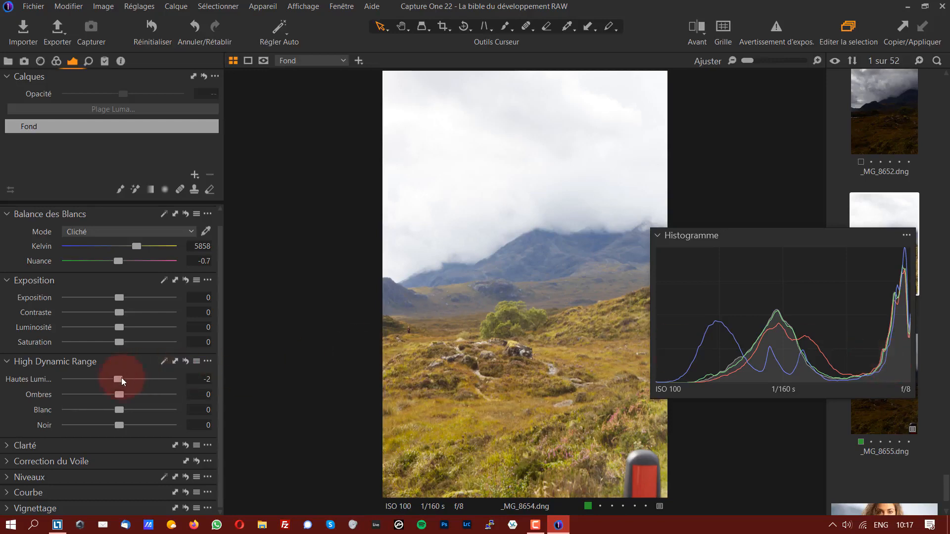
{"action": "left_click_drag", "start_coordinate": [121, 380], "coordinate": [84, 379]}
{"action": "left_click_drag", "start_coordinate": [117, 410], "coordinate": [79, 380]}
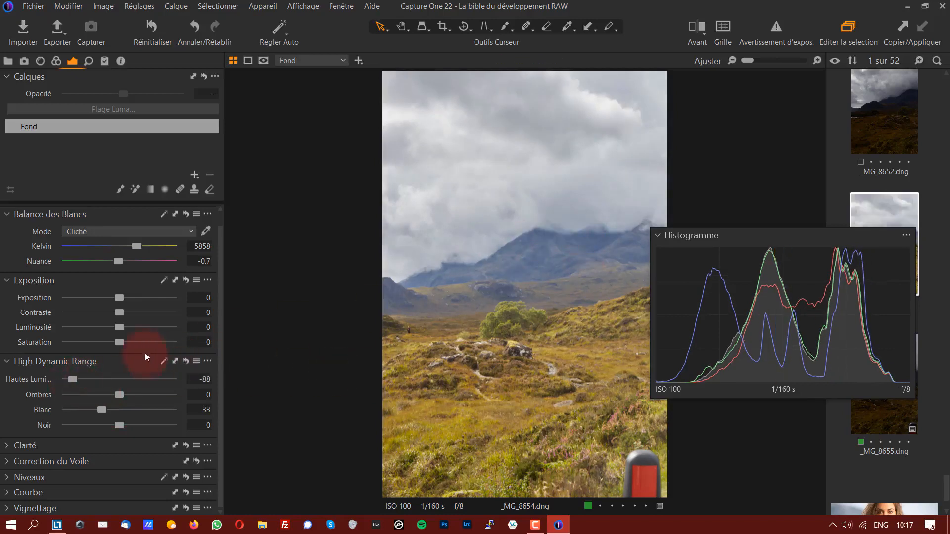
Darken the landscape with Ombres at -11, Exposition at -1.31, Hautes Lumières at -93 and Contraste at 1
{"action": "mouse_move", "coordinate": [119, 395]}
{"action": "left_mouse_down"}
{"action": "mouse_move", "coordinate": [101, 393]}
{"action": "mouse_move", "coordinate": [114, 394]}
{"action": "left_mouse_up"}
{"action": "left_click_drag", "start_coordinate": [122, 298], "coordinate": [100, 297]}
{"action": "left_click_drag", "start_coordinate": [73, 379], "coordinate": [71, 379]}
{"action": "left_click_drag", "start_coordinate": [120, 312], "coordinate": [121, 312]}
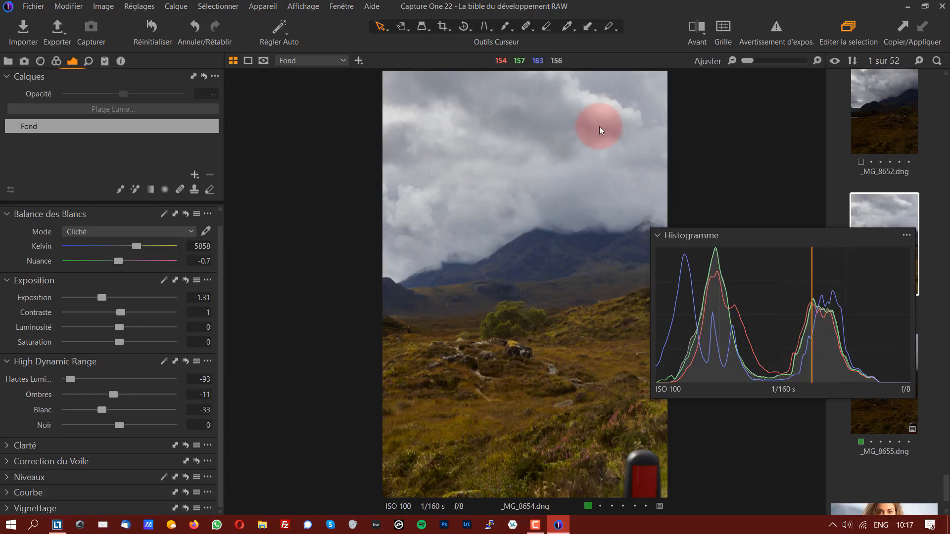
Move the histogram up beside the sky and compare the bright landscape before and after the edits with the split view
{"action": "left_click_drag", "start_coordinate": [778, 239], "coordinate": [709, 117]}
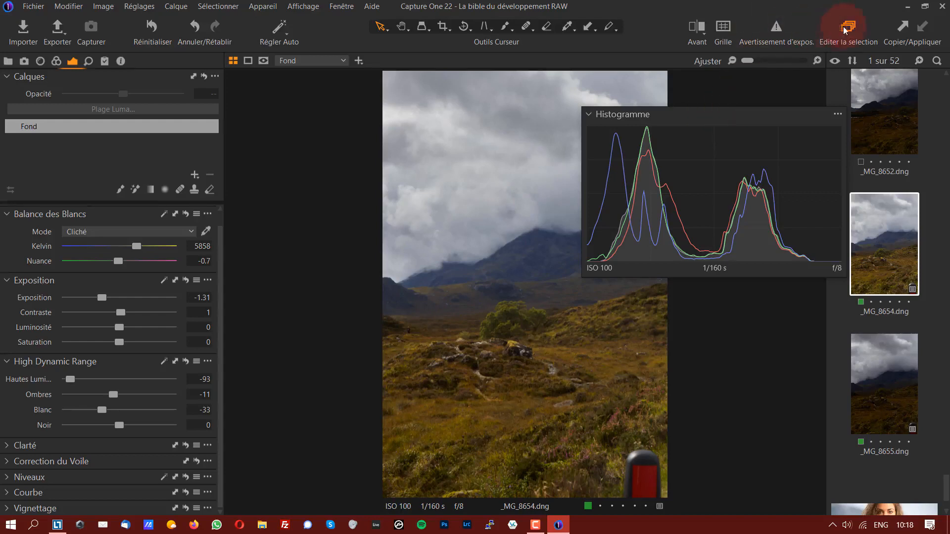
{"action": "left_click", "coordinate": [697, 26]}
{"action": "mouse_move", "coordinate": [525, 284]}
{"action": "left_mouse_down"}
{"action": "mouse_move", "coordinate": [609, 282]}
{"action": "mouse_move", "coordinate": [668, 302]}
{"action": "mouse_move", "coordinate": [535, 285]}
{"action": "left_mouse_up"}
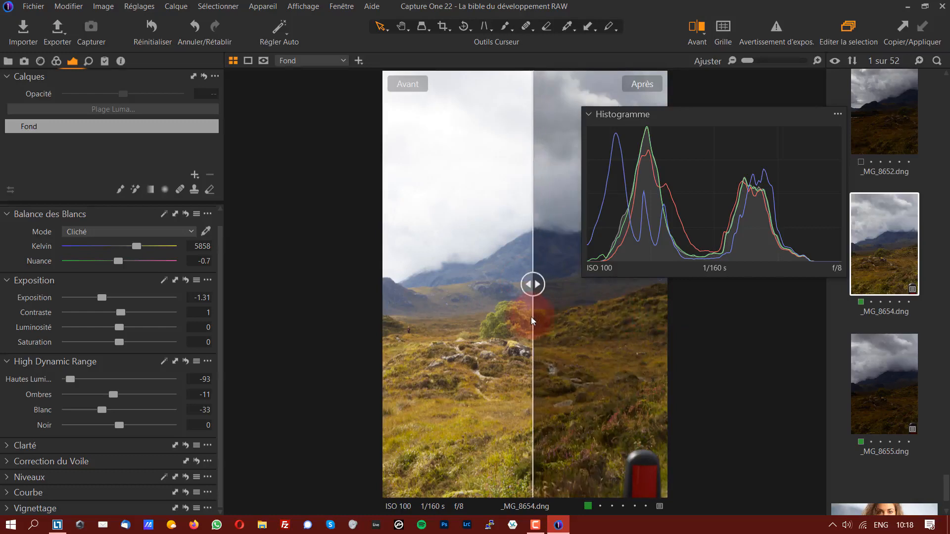
{"action": "left_click", "coordinate": [694, 27]}
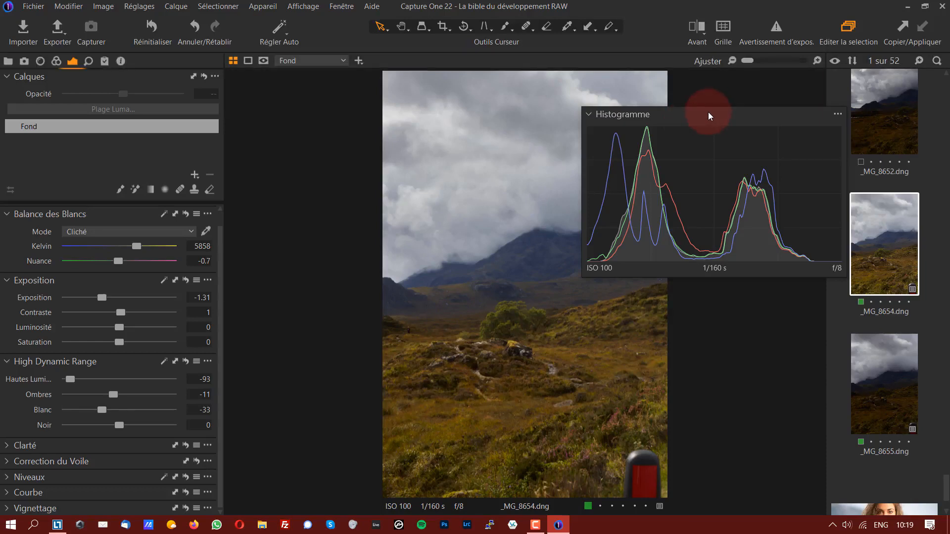
Dock the histogram above Calques, try floating it enlarged over the photo, and dock it above Calques again
{"action": "left_click_drag", "start_coordinate": [700, 118], "coordinate": [112, 101]}
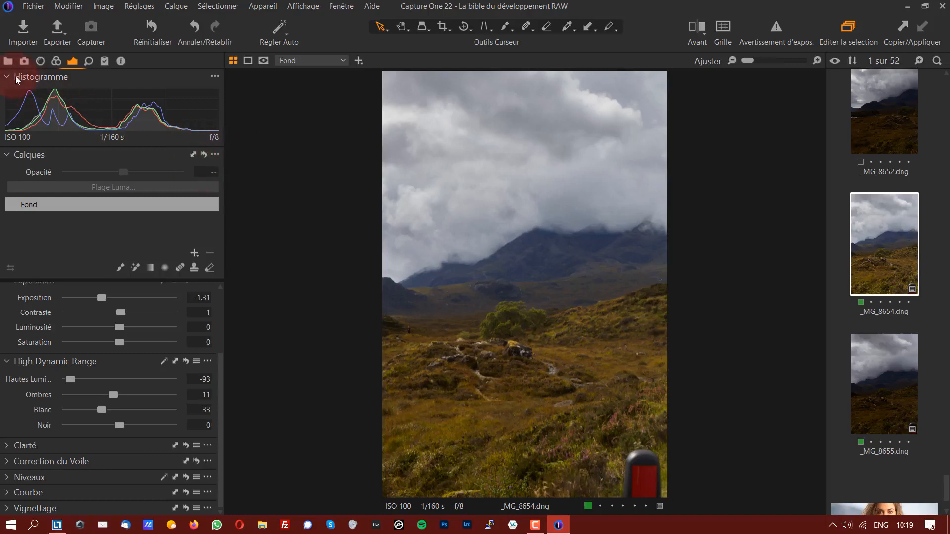
{"action": "left_click_drag", "start_coordinate": [68, 97], "coordinate": [668, 106]}
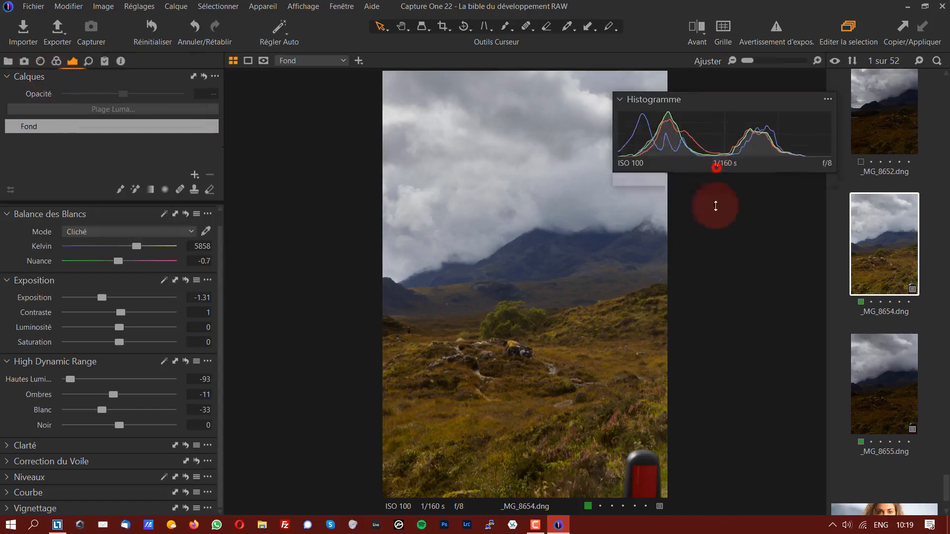
{"action": "left_click_drag", "start_coordinate": [715, 206], "coordinate": [715, 227]}
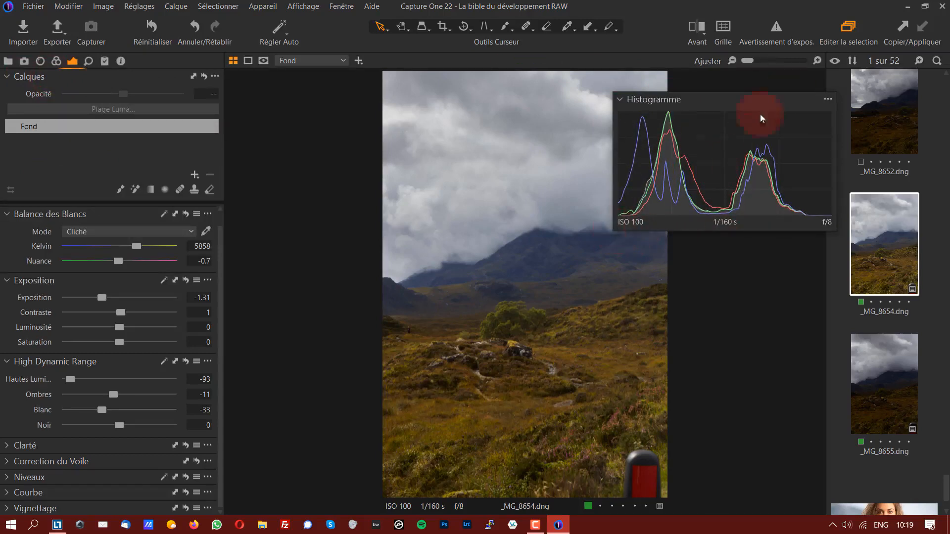
{"action": "left_click_drag", "start_coordinate": [616, 229], "coordinate": [540, 272]}
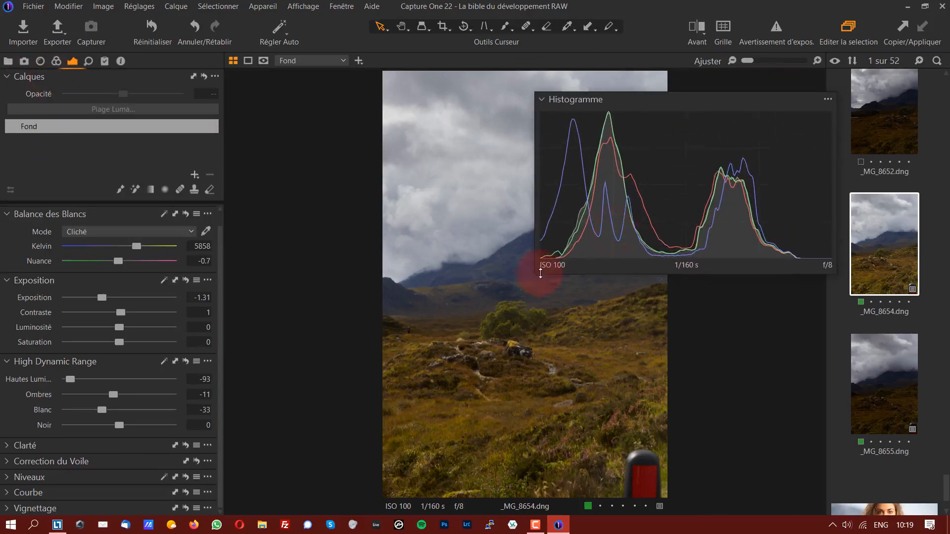
{"action": "left_click_drag", "start_coordinate": [648, 106], "coordinate": [710, 85]}
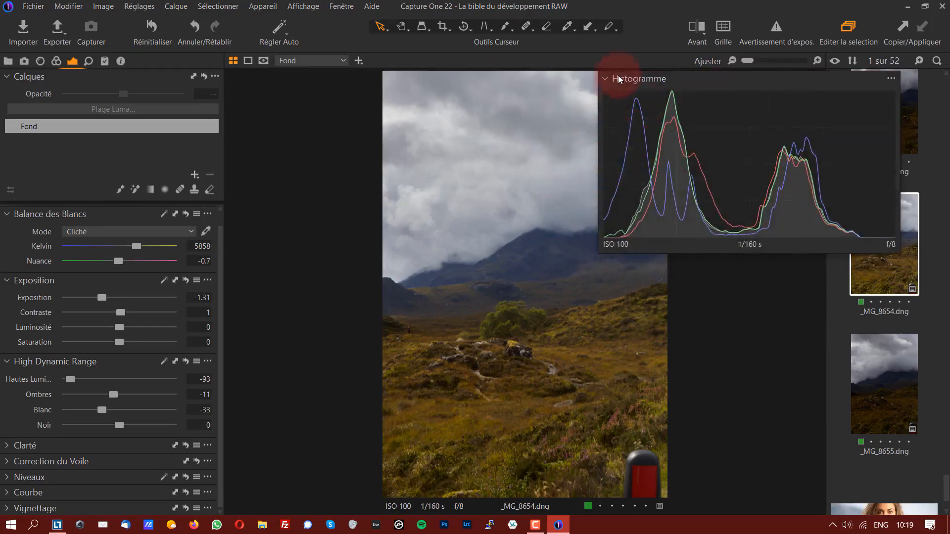
{"action": "left_click_drag", "start_coordinate": [621, 78], "coordinate": [112, 90]}
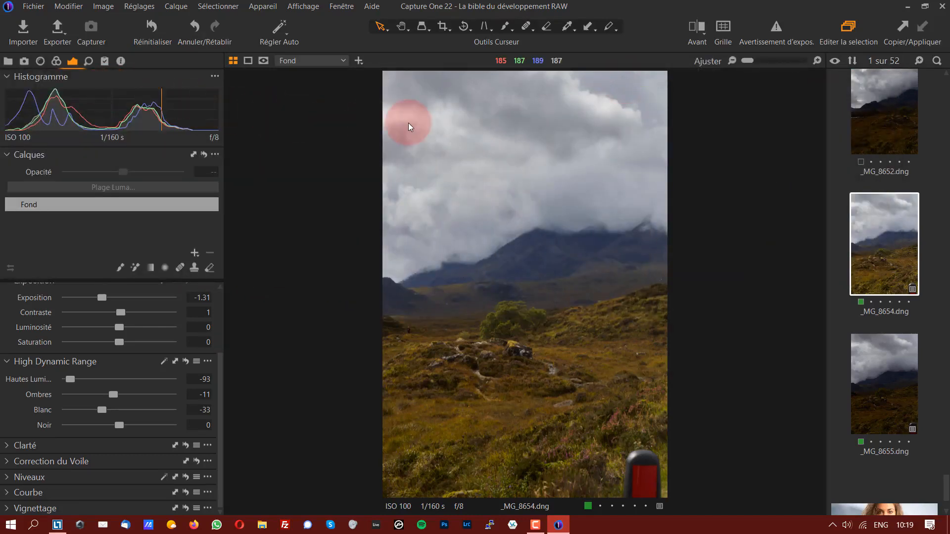